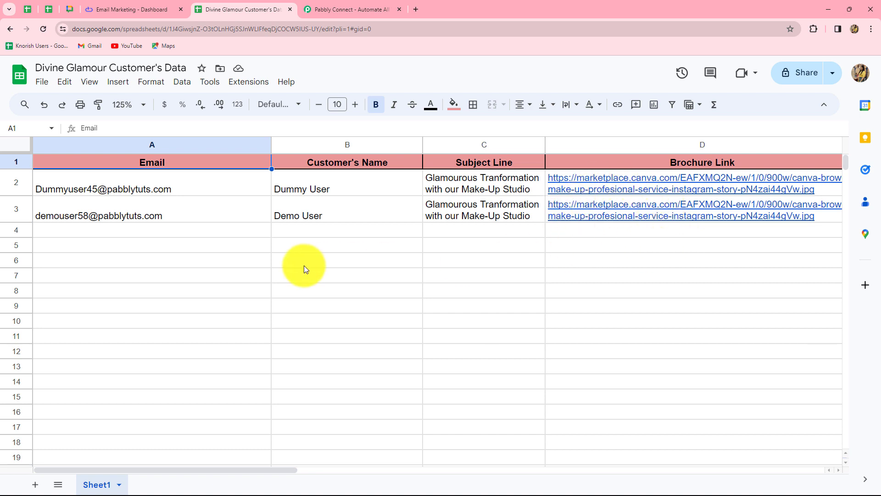
# Switch to the Pabbly website, sign in to the account and open the Pabbly Connect dashboard.
pyautogui.click(121, 8)
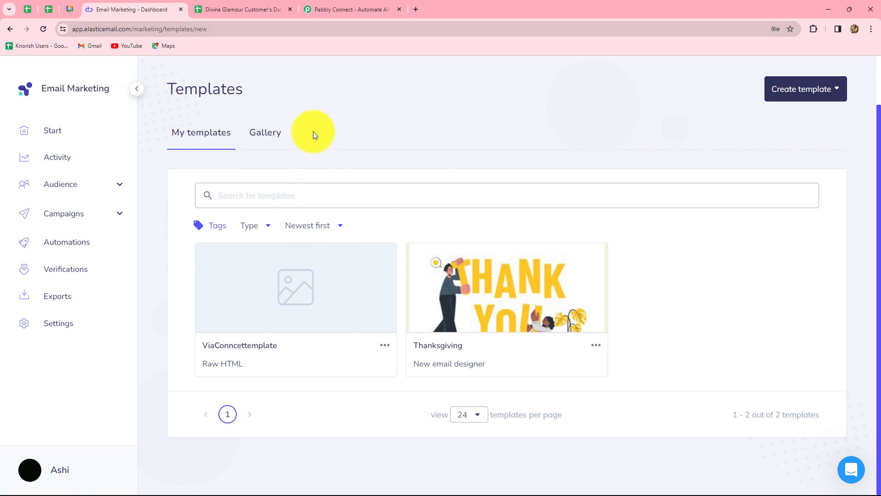
pyautogui.click(356, 10)
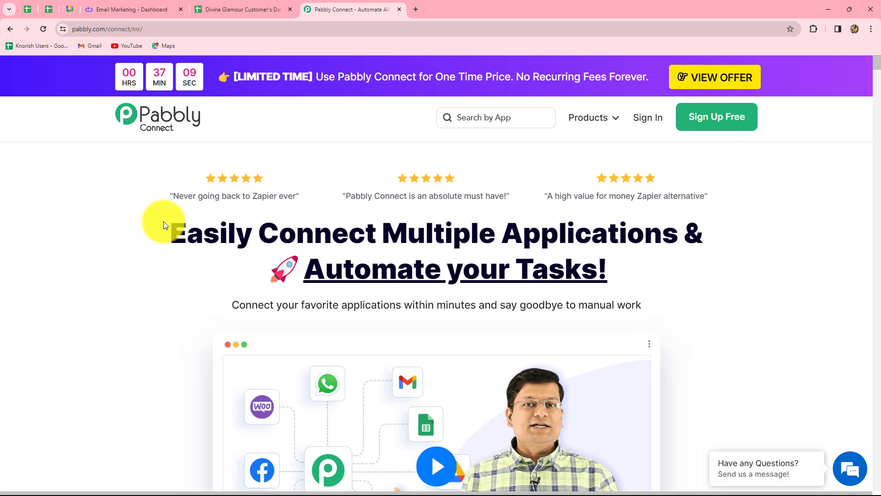
pyautogui.moveTo(172, 235); pyautogui.dragTo(636, 288)
pyautogui.click(644, 276)
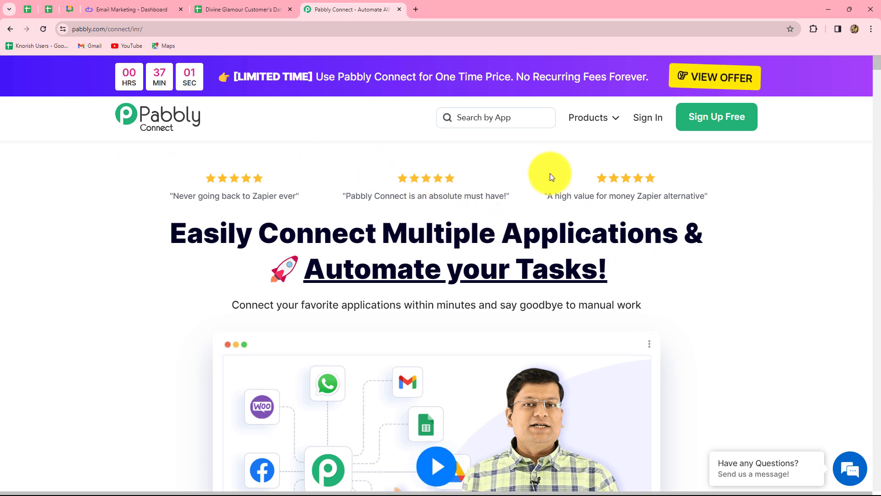
pyautogui.click(647, 121)
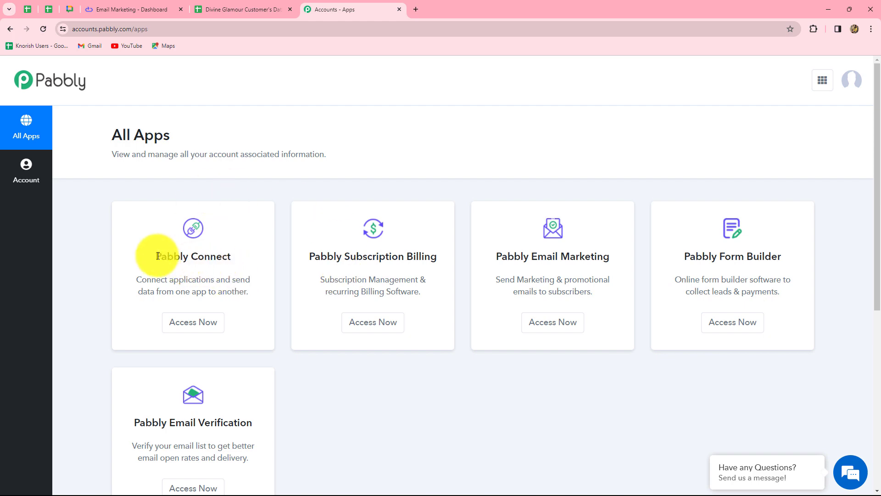
pyautogui.moveTo(157, 255); pyautogui.dragTo(233, 256)
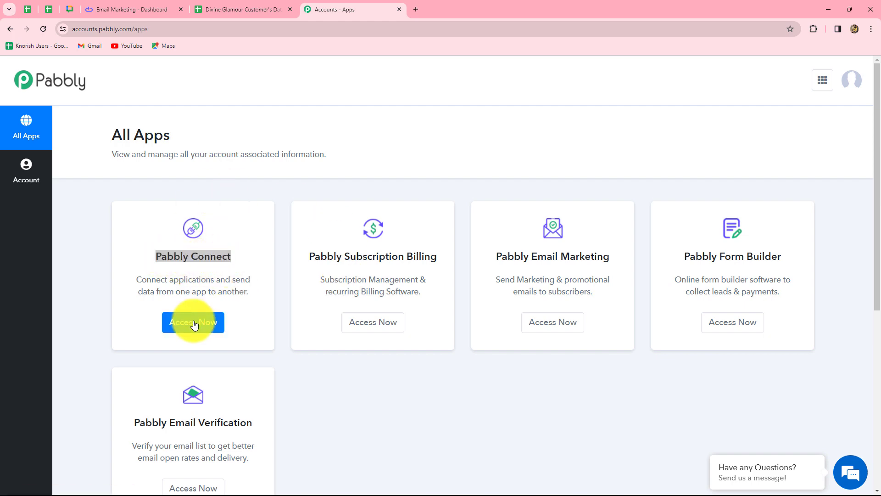
pyautogui.click(194, 325)
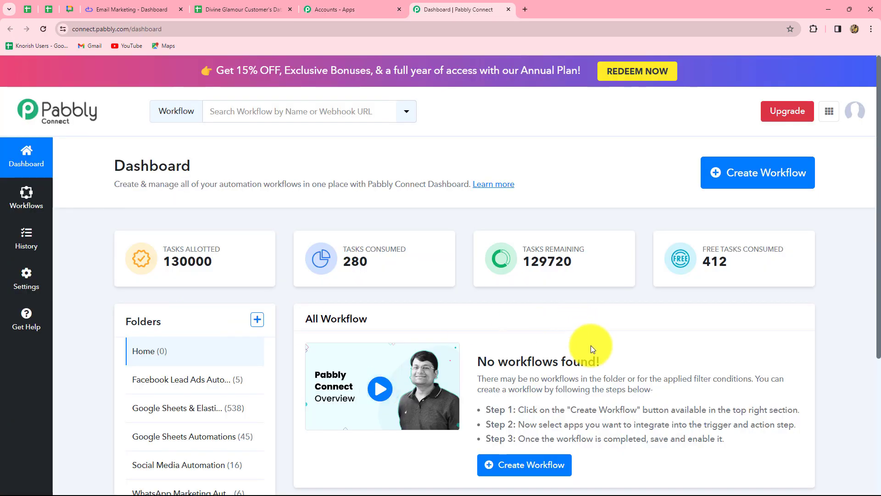
# Create a workflow named "Send Automated Email From Google Sheets using Elastic Email" in the Google Sheets & Elastic Email Automations folder.
pyautogui.scroll(-3, 590, 345)
pyautogui.scroll(2, 591, 346)
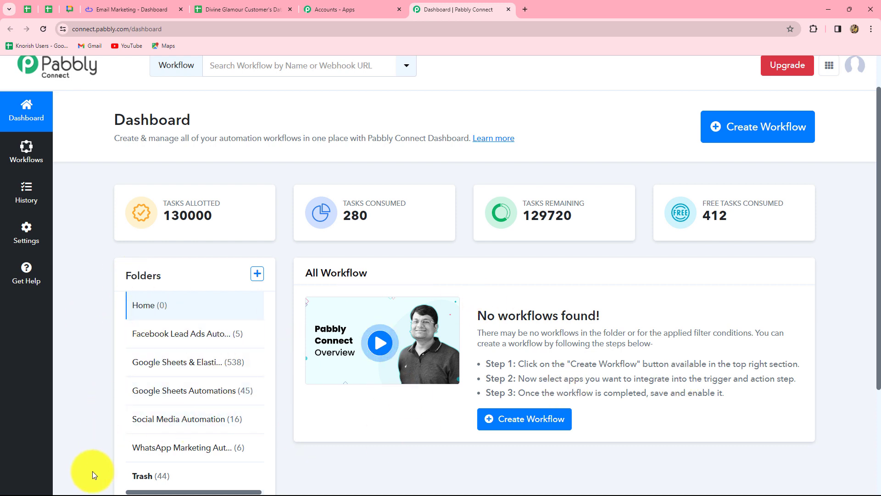
pyautogui.click(775, 137)
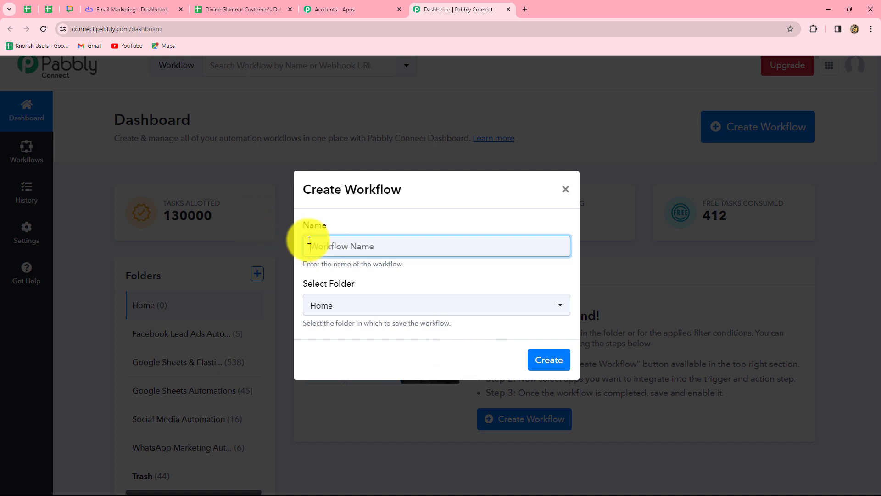
pyautogui.write('Send Automated Email From Google Sheets using Elastic Email')
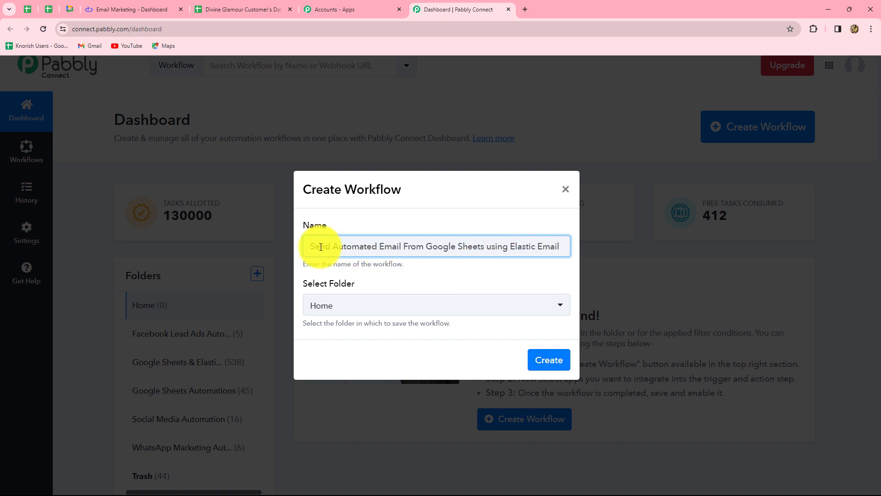
pyautogui.moveTo(315, 246); pyautogui.dragTo(586, 252)
pyautogui.click(431, 307)
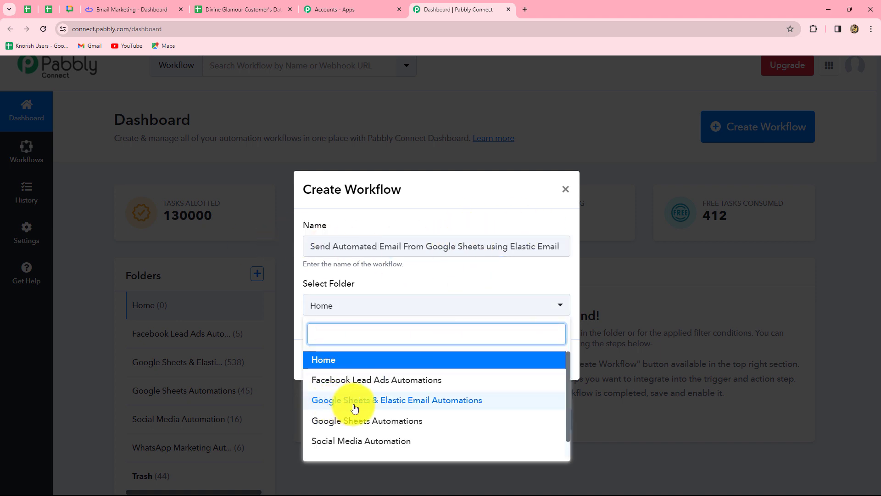
pyautogui.click(463, 407)
pyautogui.click(561, 366)
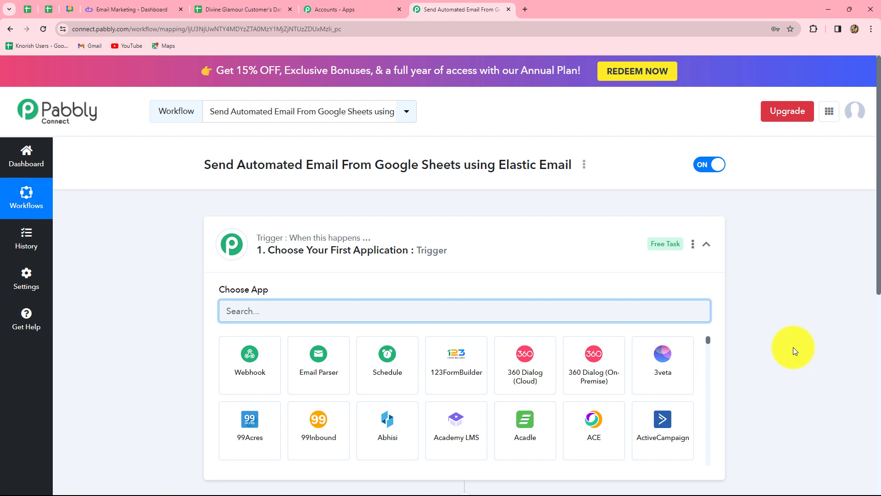
# Examine the workflow's trigger and action sections and the columns of the Divine Glamour Customer's Data spreadsheet.
pyautogui.scroll(-3, 793, 347)
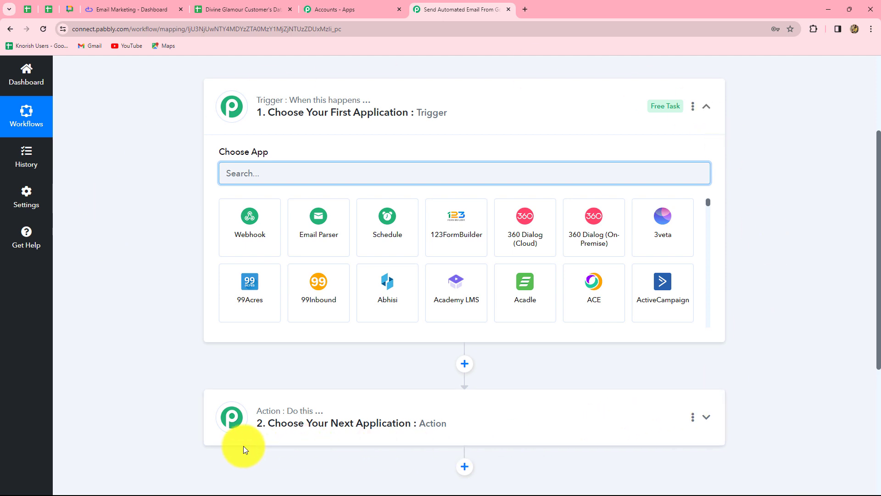
pyautogui.moveTo(295, 99)
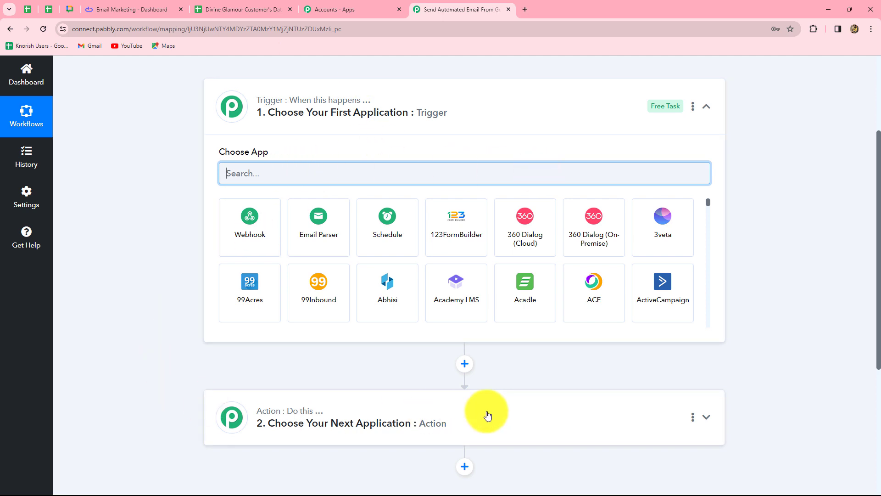
pyautogui.scroll(2, 488, 415)
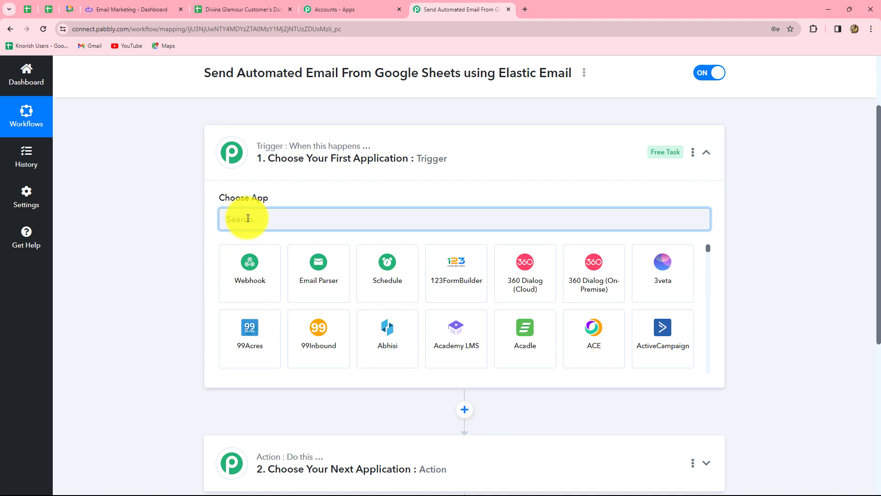
pyautogui.scroll(-3, 468, 335)
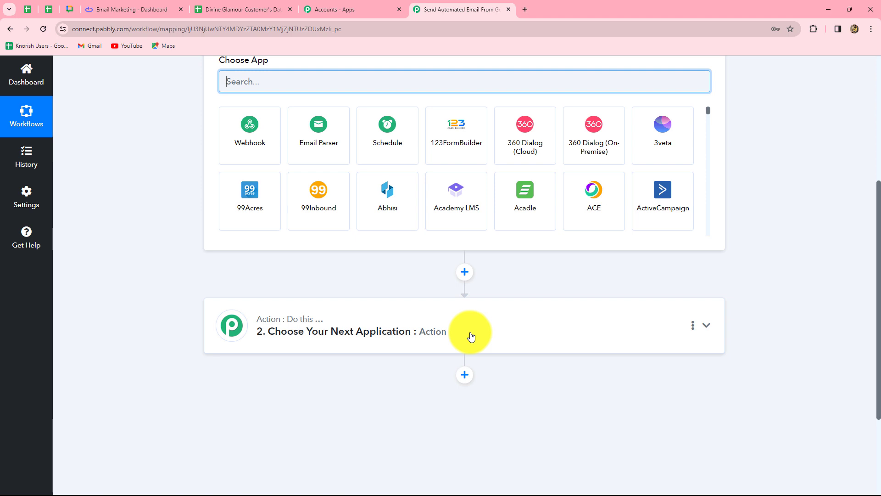
pyautogui.scroll(2, 433, 256)
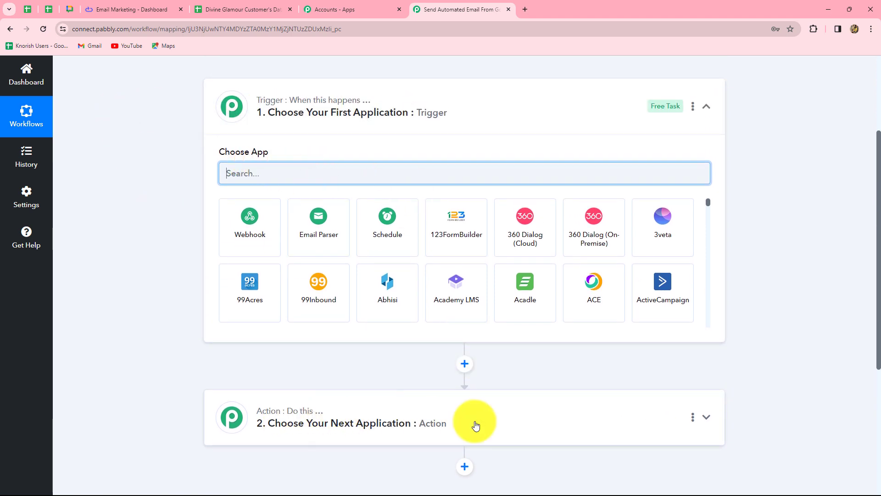
pyautogui.click(271, 176)
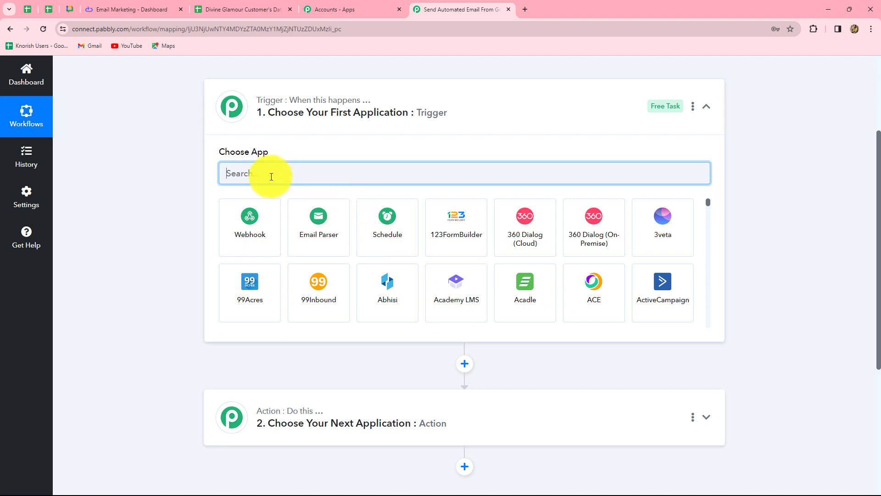
pyautogui.click(236, 8)
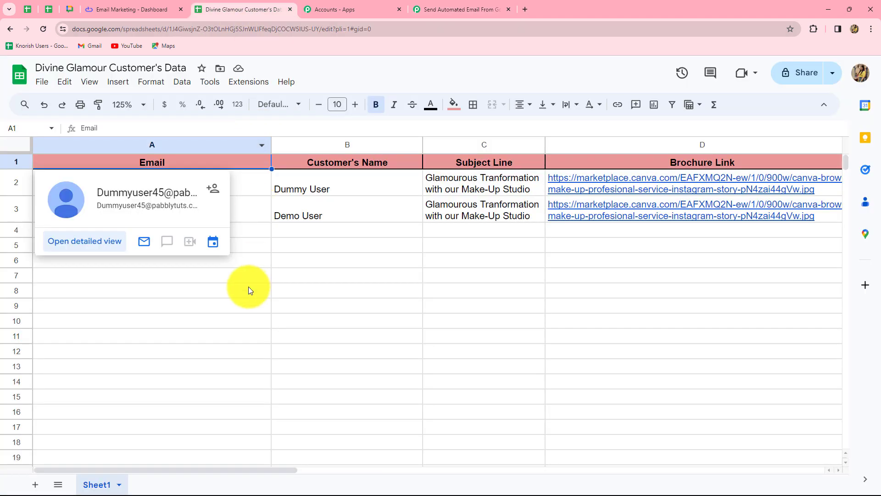
pyautogui.click(431, 8)
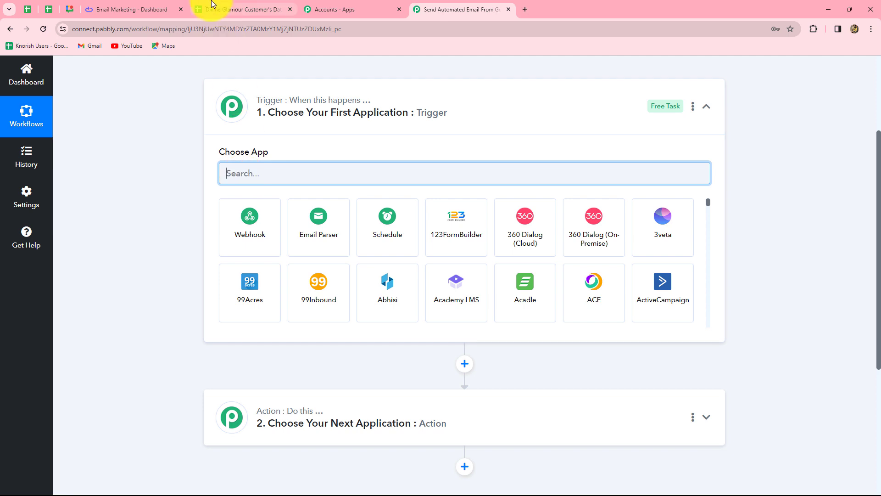
pyautogui.click(223, 9)
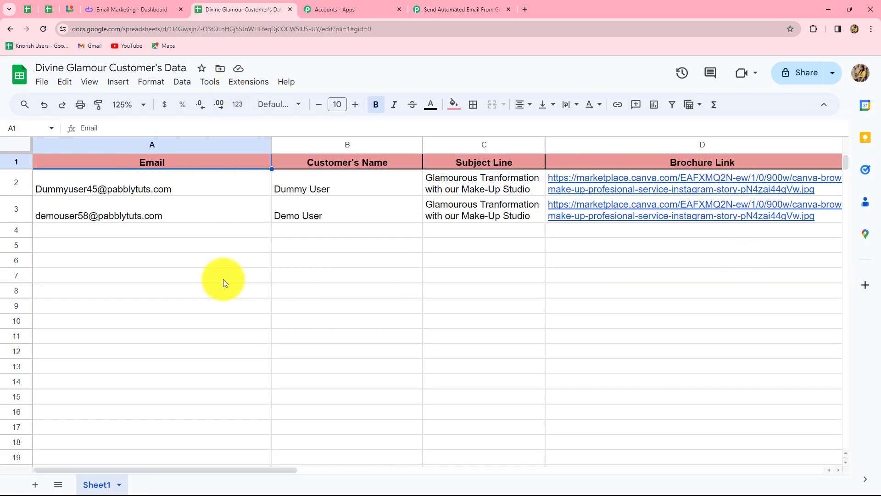
# In the Pabbly Connect workflow, set the trigger app to Google Sheets with the event New or Updated Spreadsheet Row.
pyautogui.click(429, 13)
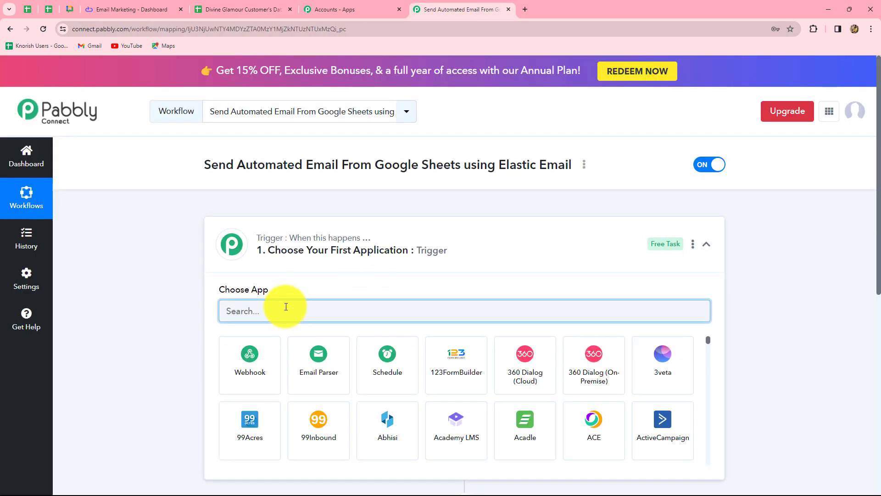
pyautogui.write('Goo')
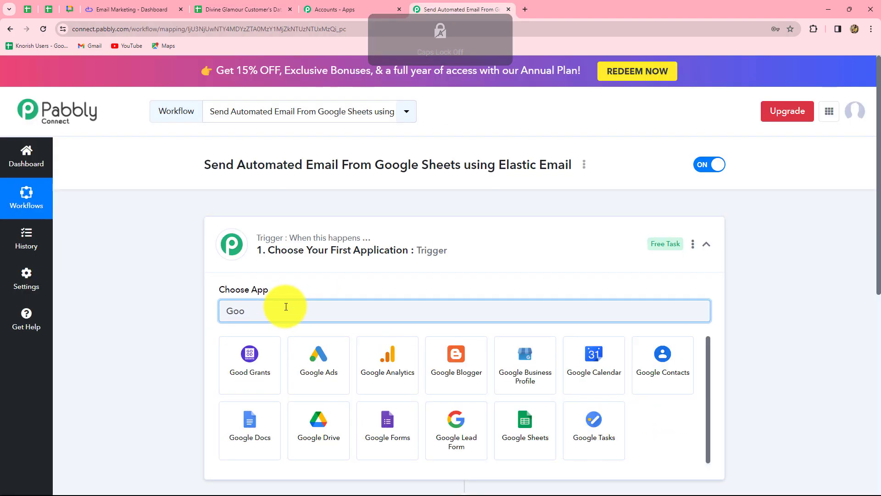
pyautogui.click(523, 420)
pyautogui.scroll(-5, 184, 310)
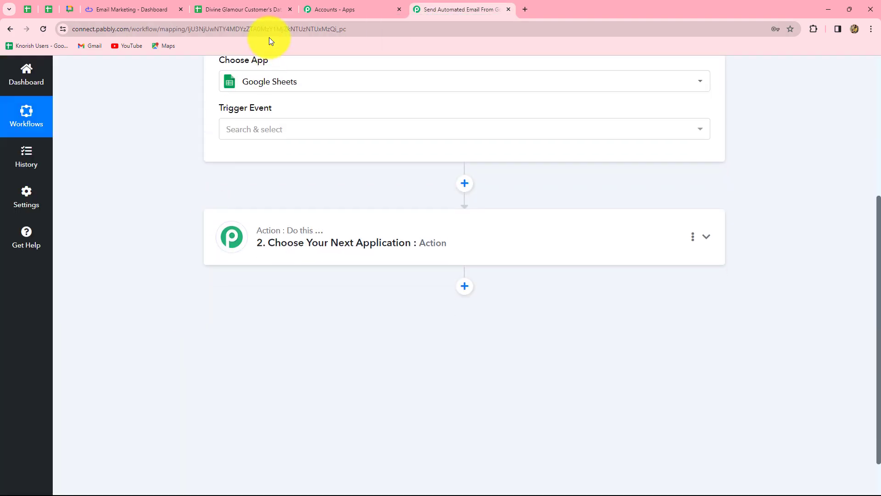
pyautogui.scroll(1, 248, 160)
pyautogui.click(253, 177)
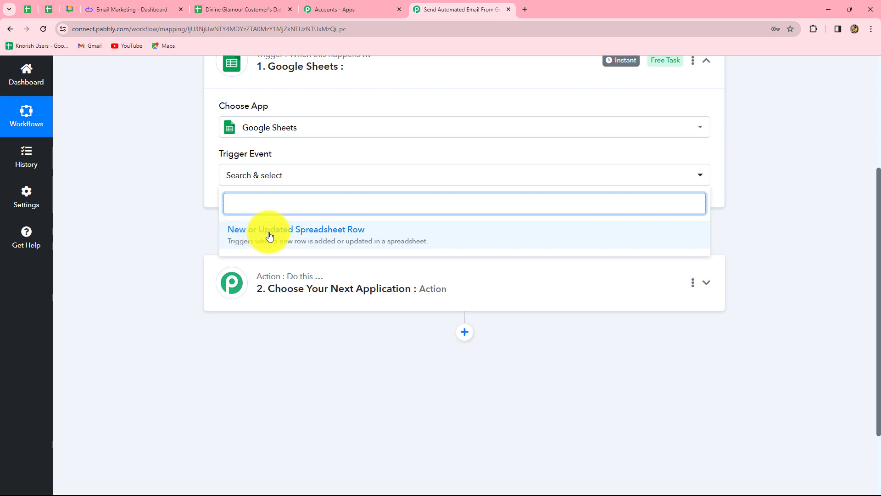
pyautogui.click(339, 238)
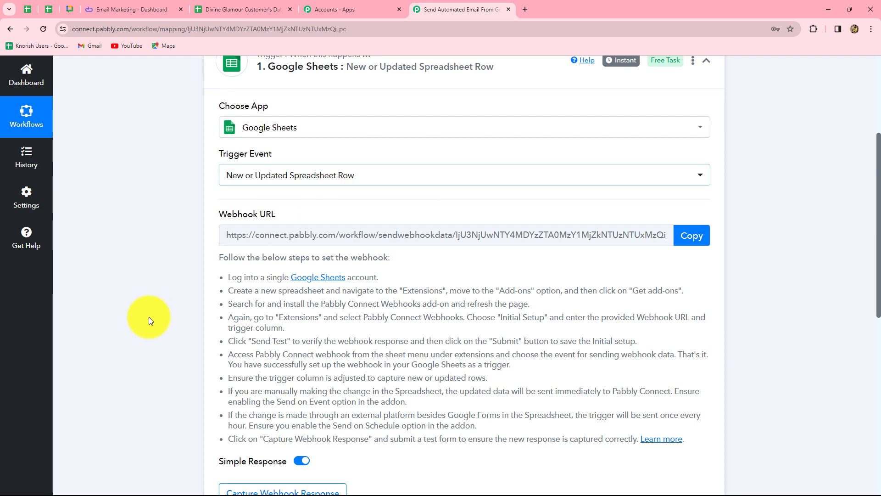
# Review the Google Sheets trigger's webhook setup instructions and copy its webhook URL.
pyautogui.scroll(-3, 381, 395)
pyautogui.scroll(2, 398, 397)
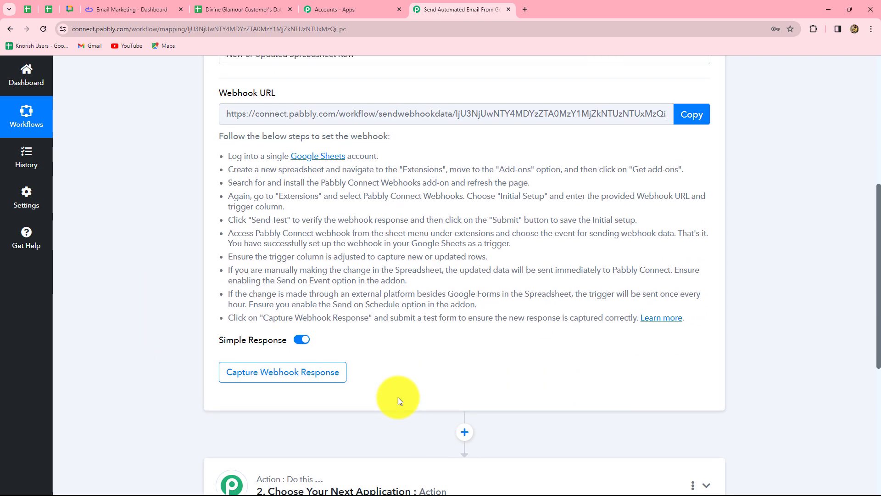
pyautogui.scroll(1, 373, 259)
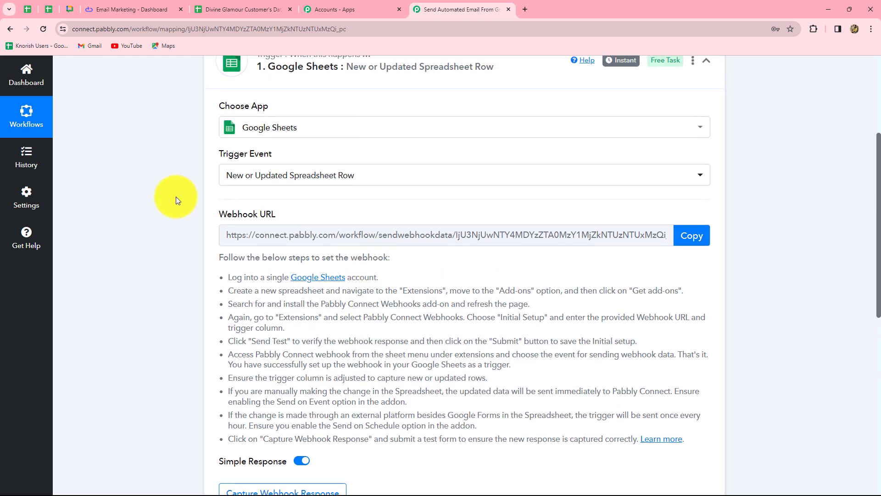
pyautogui.moveTo(231, 274); pyautogui.dragTo(506, 433)
pyautogui.click(505, 459)
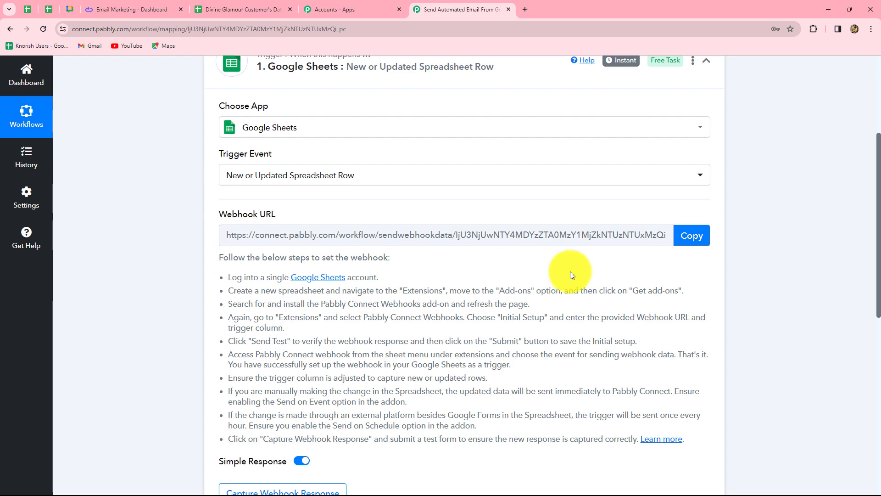
pyautogui.click(233, 6)
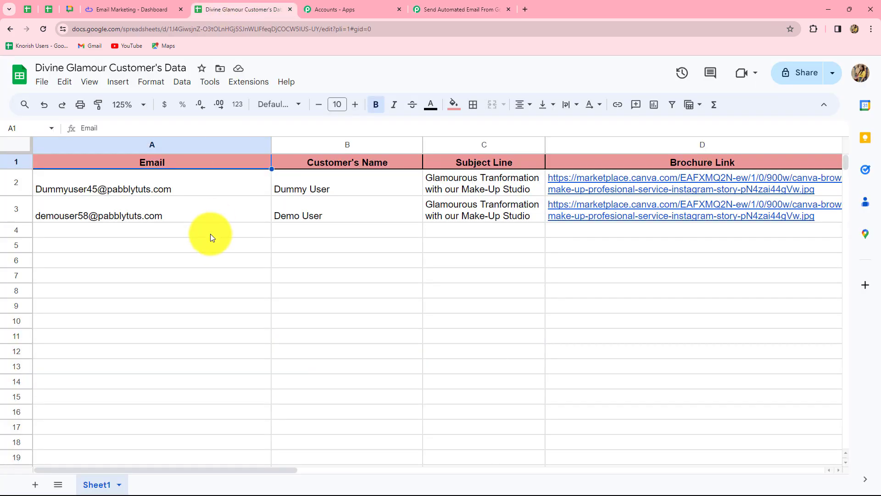
pyautogui.click(421, 9)
pyautogui.click(689, 235)
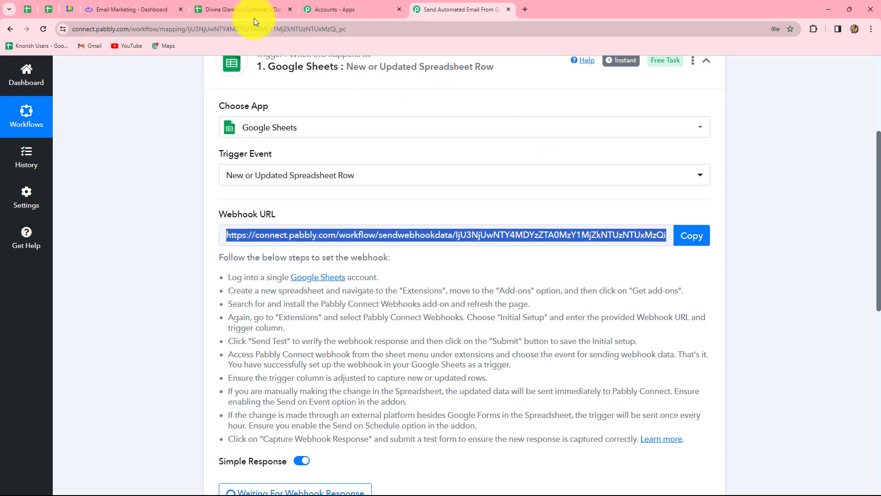
# Switch to the Divine Glamour Customer's Data spreadsheet and search the Google Workspace Marketplace for Pabbly Connect Webhooks.
pyautogui.click(252, 10)
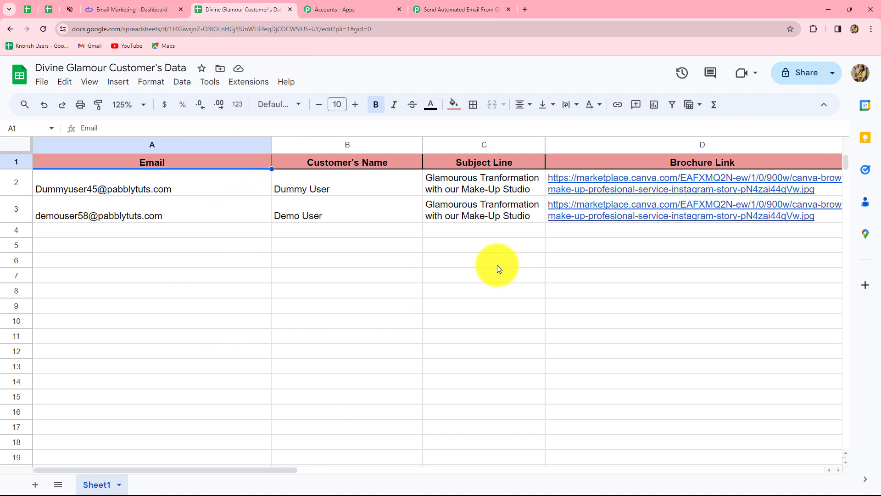
pyautogui.click(257, 83)
pyautogui.moveTo(256, 100)
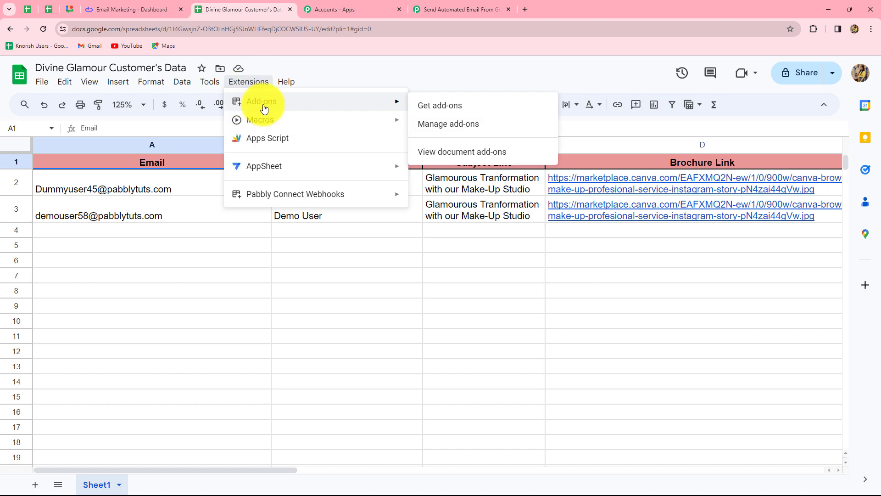
pyautogui.click(422, 106)
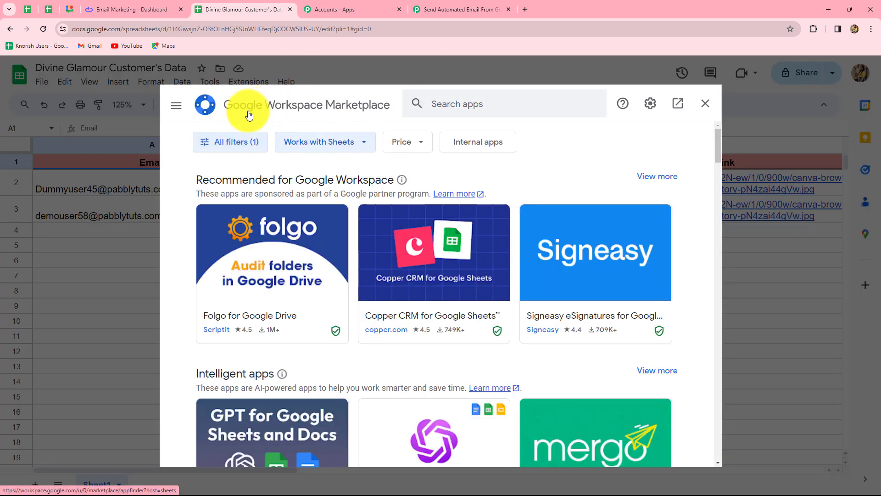
pyautogui.click(473, 104)
pyautogui.write('Pabbl')
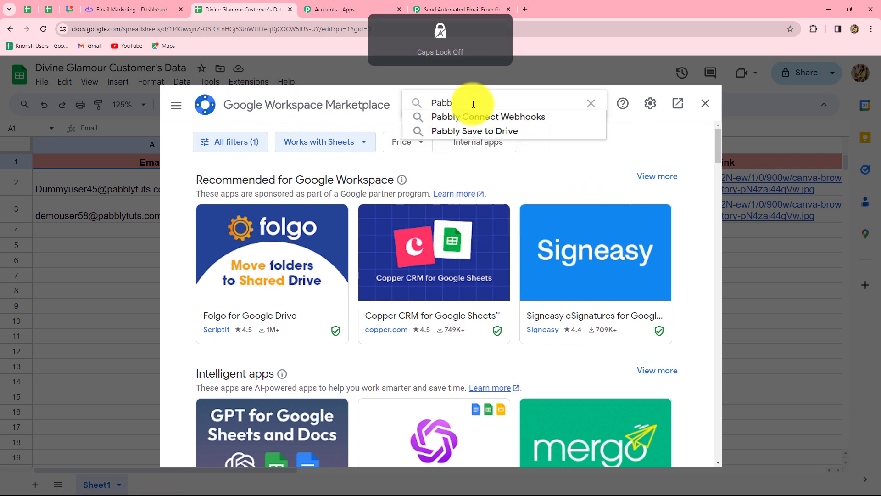
pyautogui.click(477, 117)
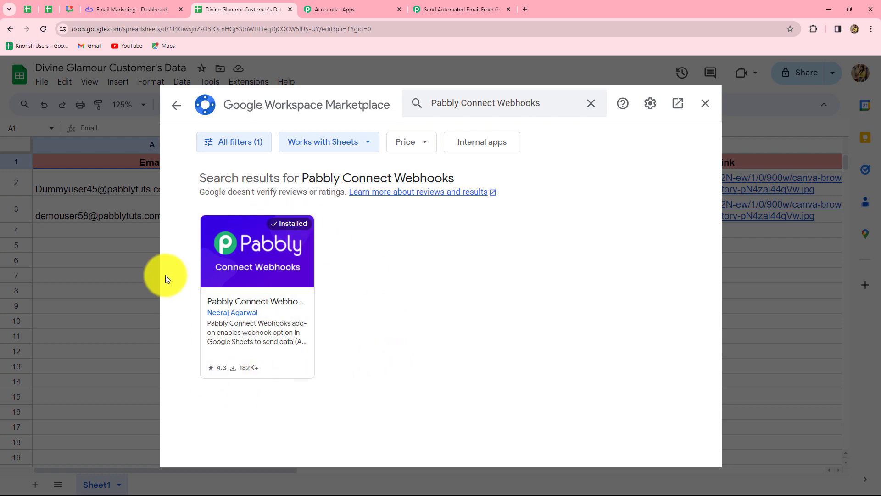
# Leave the marketplace and enter the copied workflow webhook URL in the Pabbly Connect Webhooks initial setup for Sheet1.
pyautogui.click(706, 105)
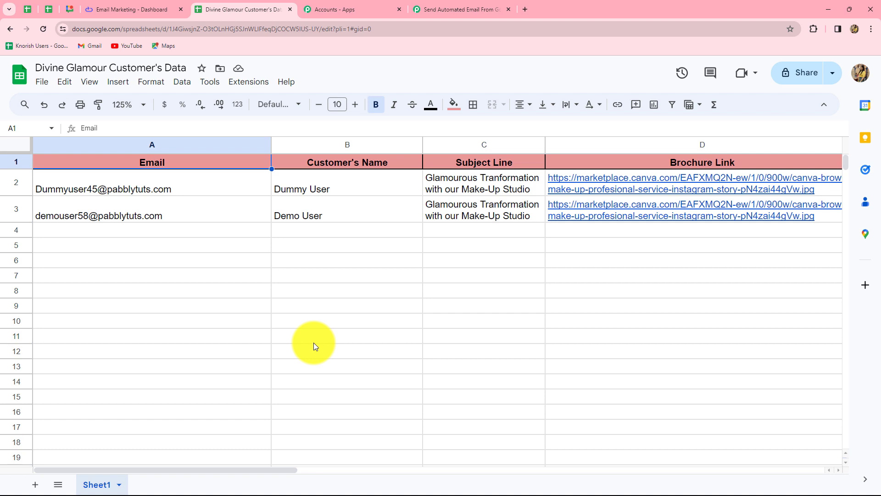
pyautogui.click(249, 81)
pyautogui.moveTo(268, 202)
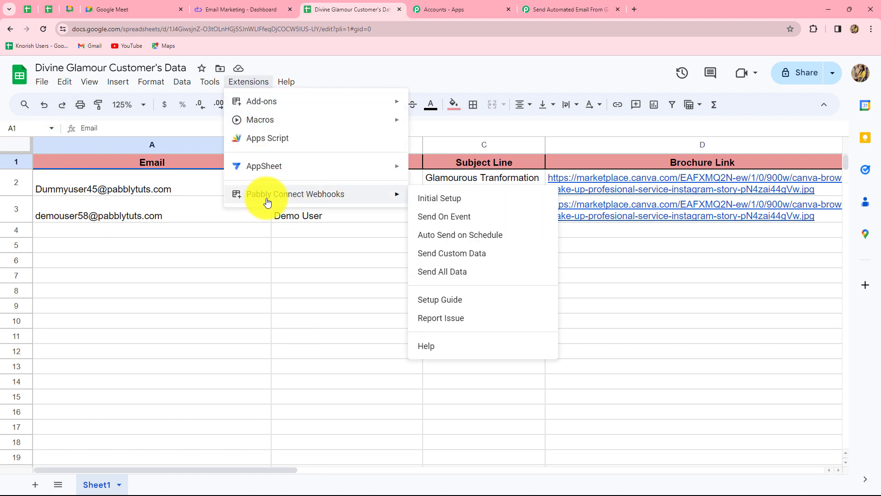
pyautogui.click(435, 200)
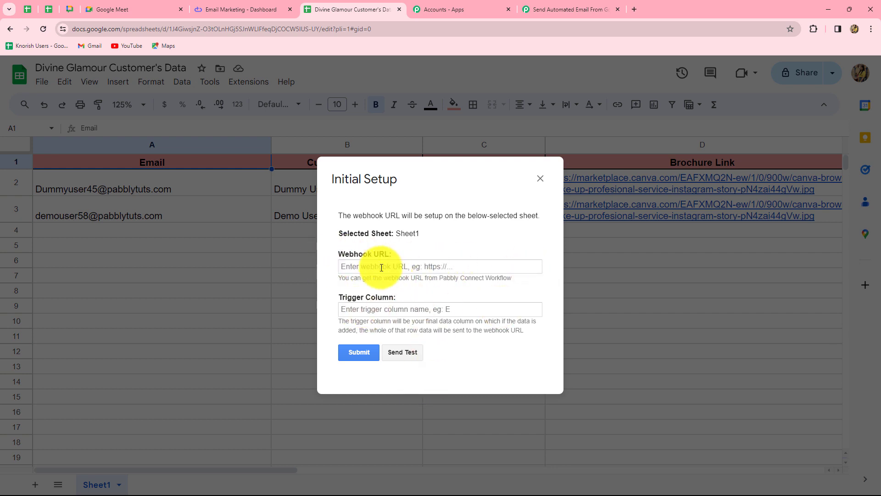
pyautogui.click(405, 268)
pyautogui.click(404, 267)
pyautogui.click(398, 287)
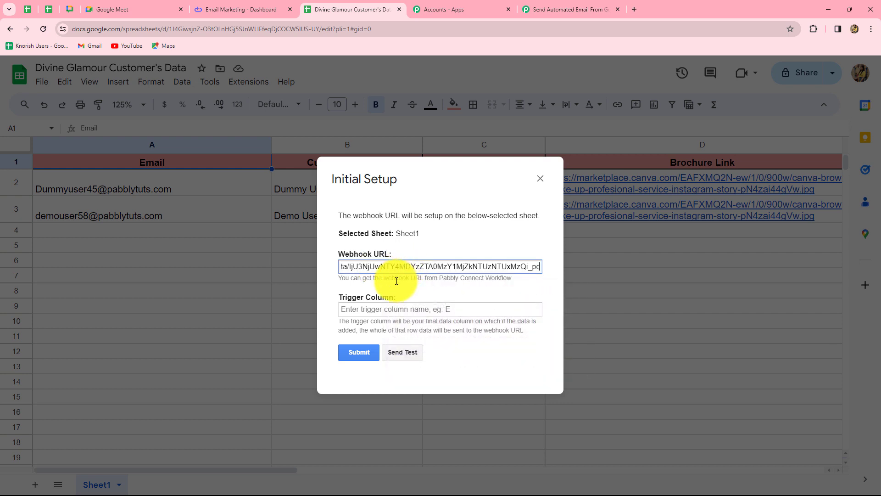
# Set the trigger column to D, send test data to the webhook, and submit and close the initial setup.
pyautogui.click(373, 309)
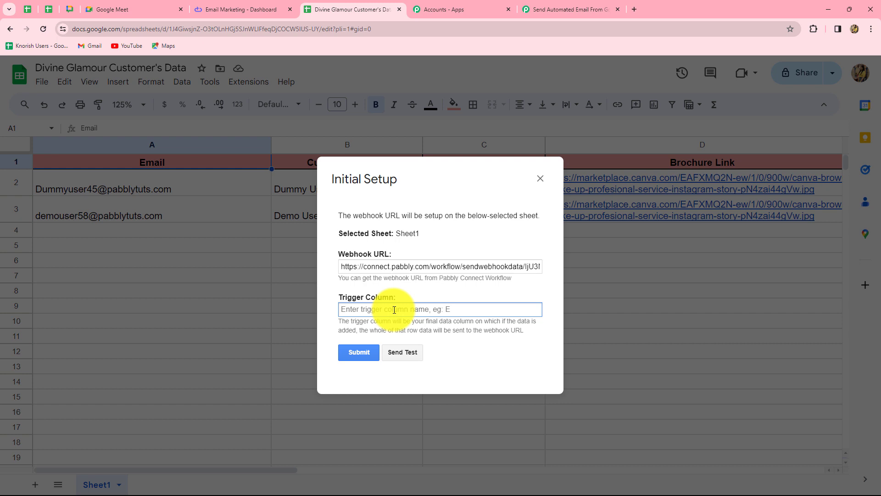
pyautogui.press('capslock')
pyautogui.write('D')
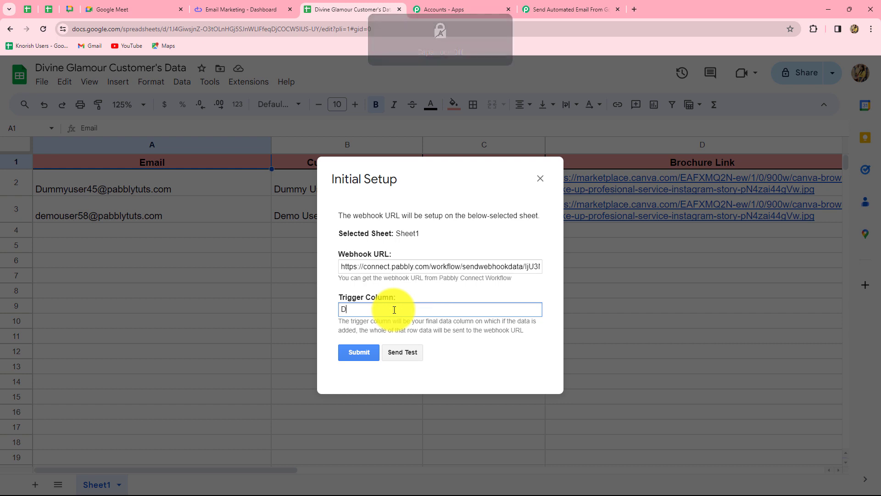
pyautogui.click(390, 354)
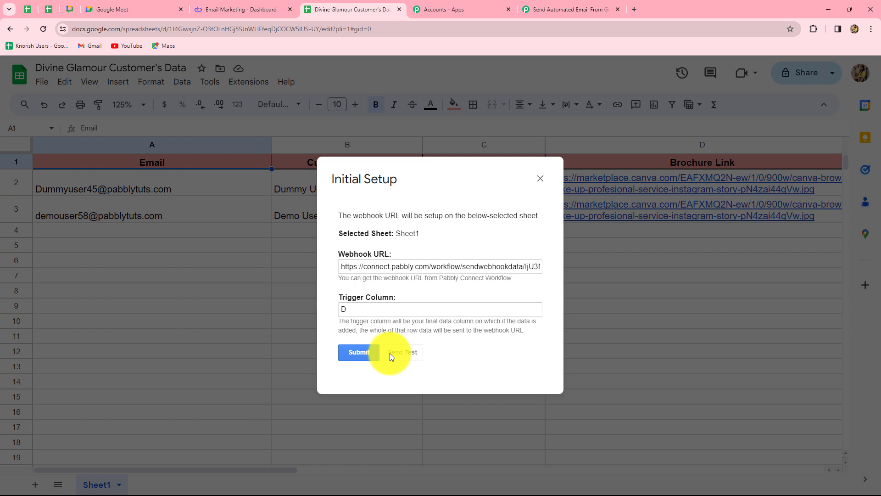
pyautogui.scroll(-2, 390, 354)
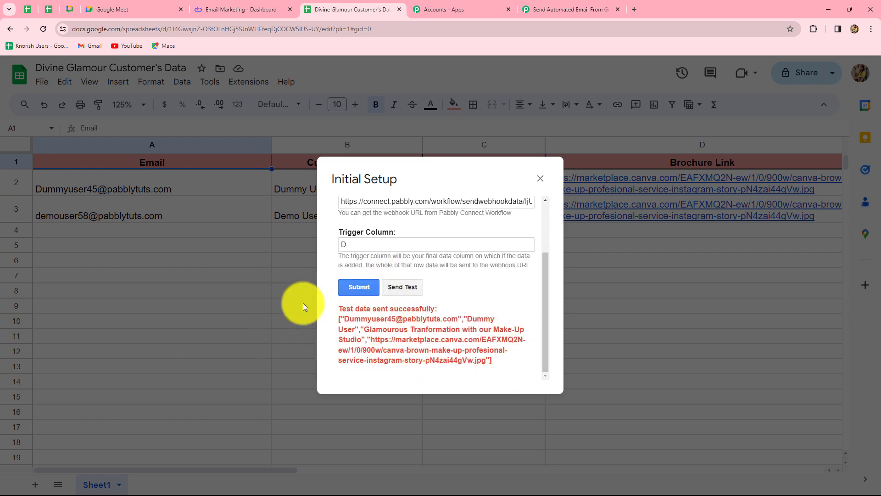
pyautogui.click(354, 288)
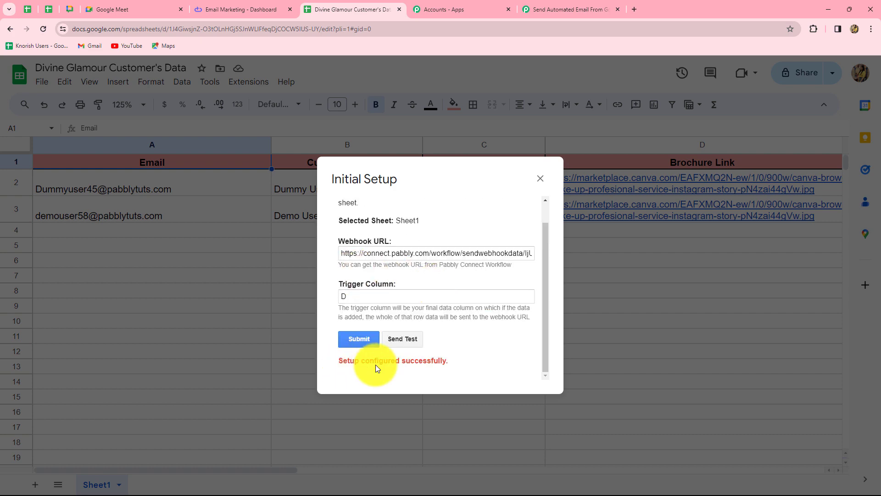
pyautogui.click(540, 180)
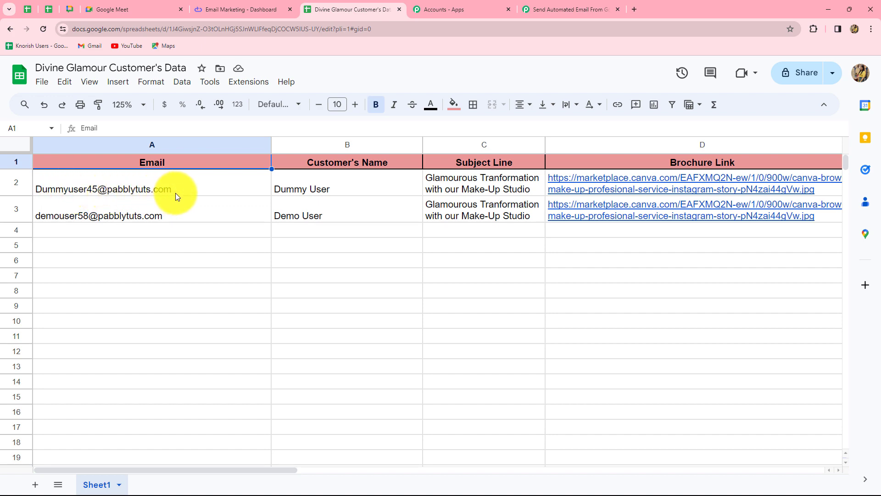
# Switch to the Pabbly Connect workflow and examine the fields of the webhook response received from the spreadsheet.
pyautogui.click(553, 7)
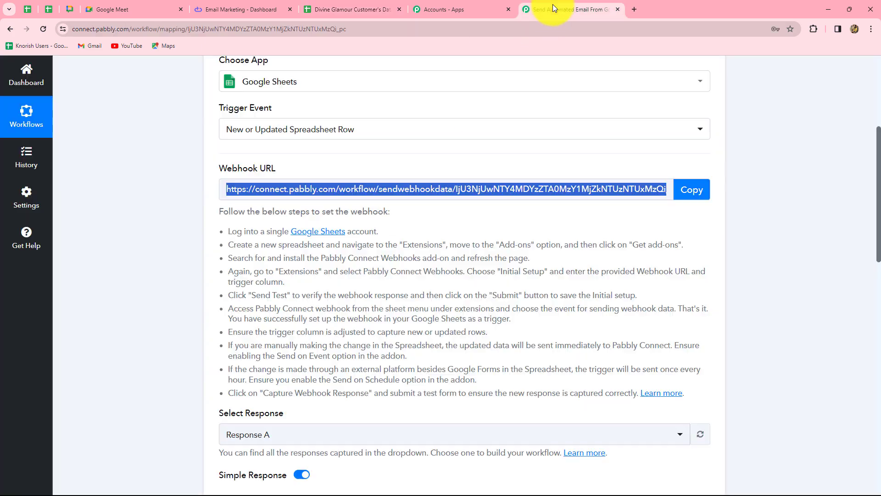
pyautogui.scroll(-9, 492, 360)
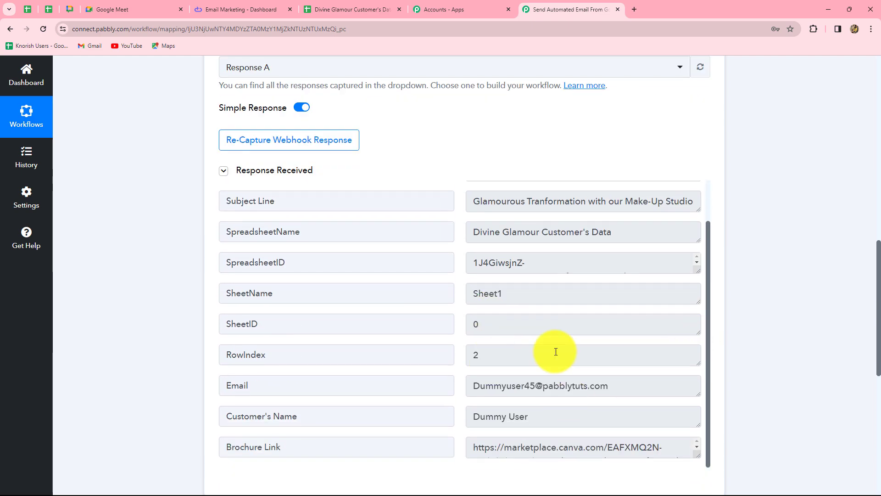
pyautogui.scroll(-4, 556, 351)
pyautogui.scroll(3, 569, 303)
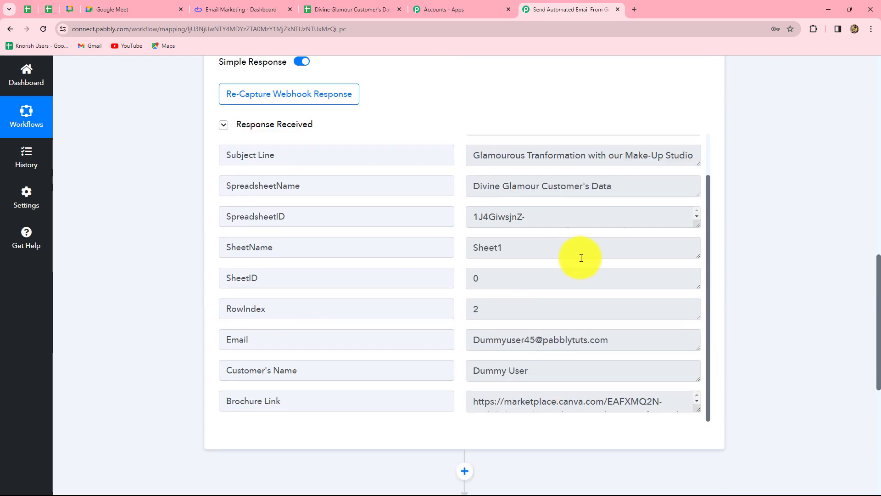
pyautogui.scroll(1, 614, 324)
pyautogui.scroll(-1, 615, 324)
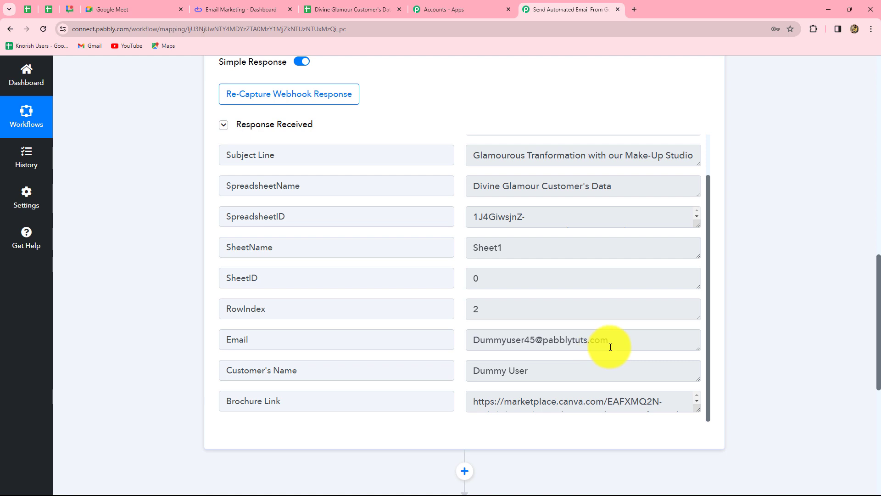
# Return to the Divine Glamour Customer's Data spreadsheet and enable the Pabbly Connect Webhooks Send On Event option.
pyautogui.click(357, 10)
pyautogui.click(260, 83)
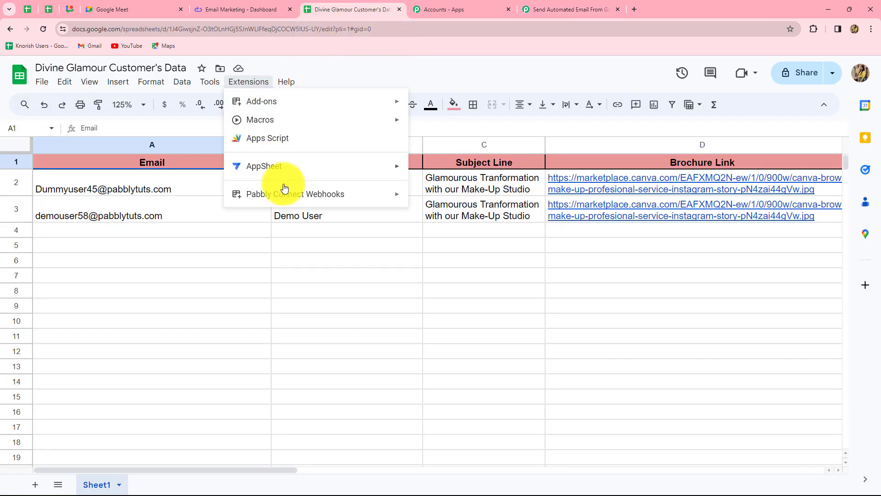
pyautogui.moveTo(281, 193)
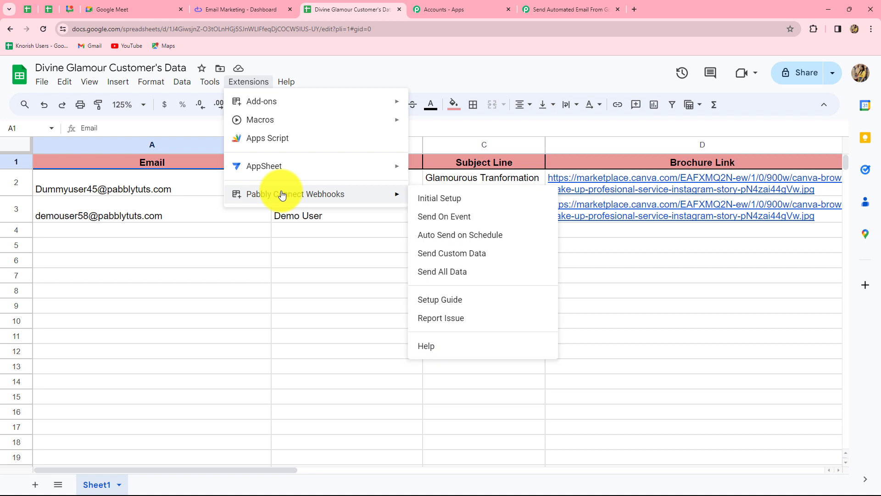
pyautogui.click(431, 218)
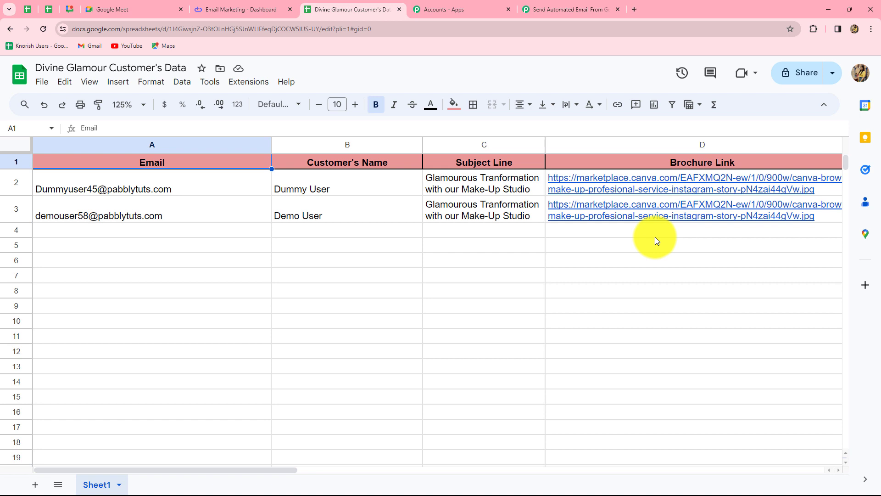
# In the Pabbly Connect workflow, set the action app to Elastic Email with the event Send Transactional Email.
pyautogui.click(579, 7)
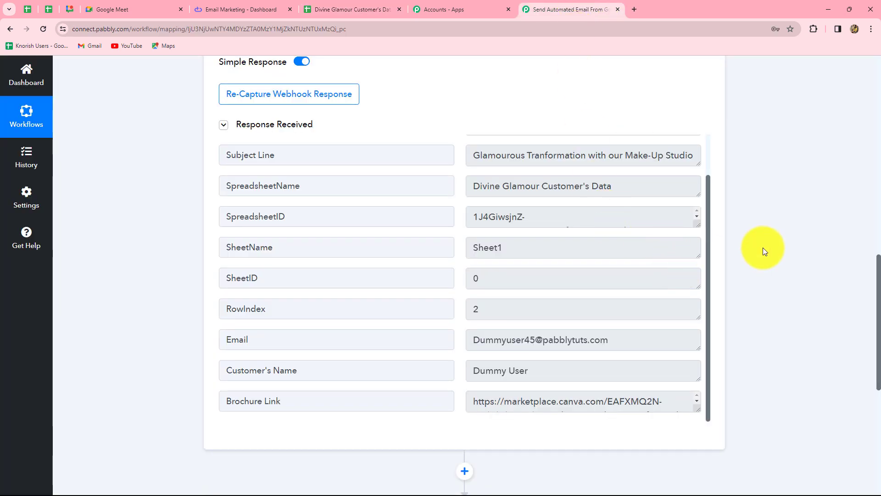
pyautogui.scroll(-7, 763, 251)
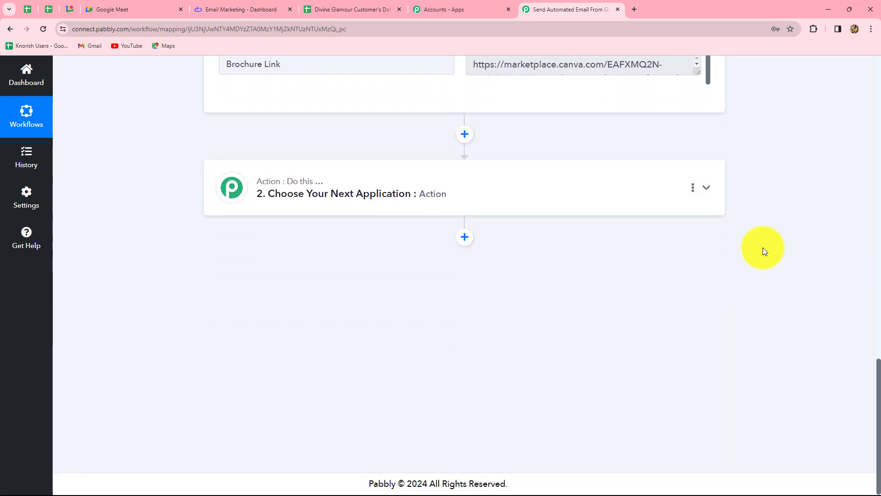
pyautogui.scroll(7, 763, 247)
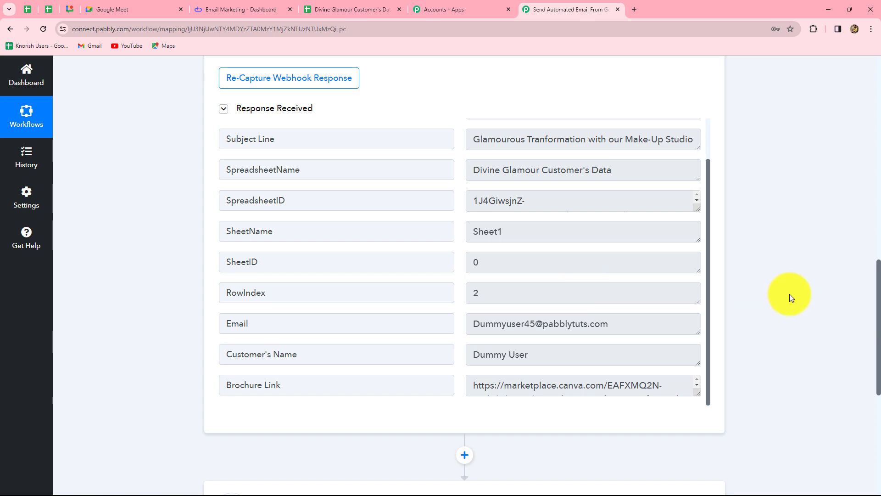
pyautogui.scroll(-5, 789, 294)
pyautogui.click(213, 10)
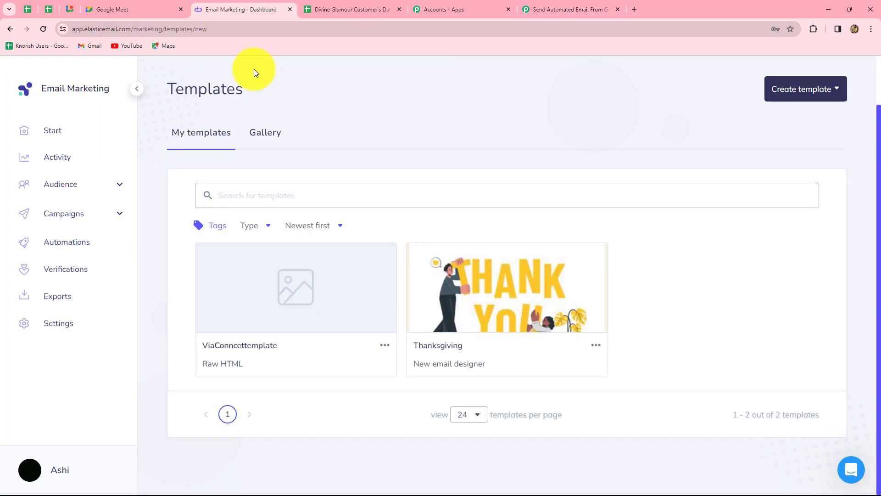
pyautogui.click(569, 10)
pyautogui.click(373, 281)
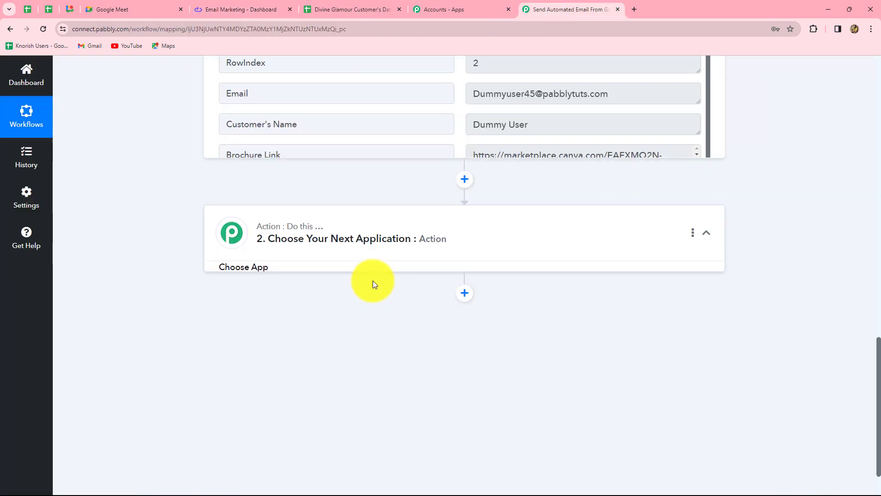
pyautogui.click(264, 255)
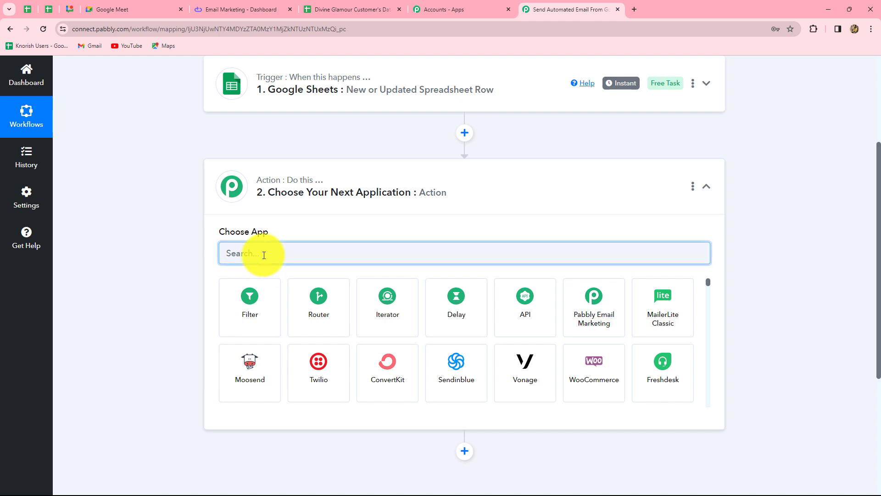
pyautogui.write('Elas')
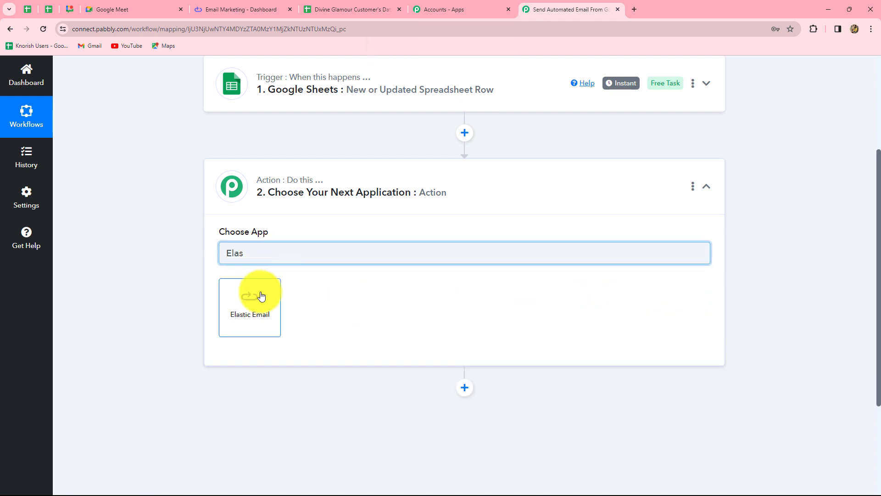
pyautogui.click(261, 295)
pyautogui.click(247, 302)
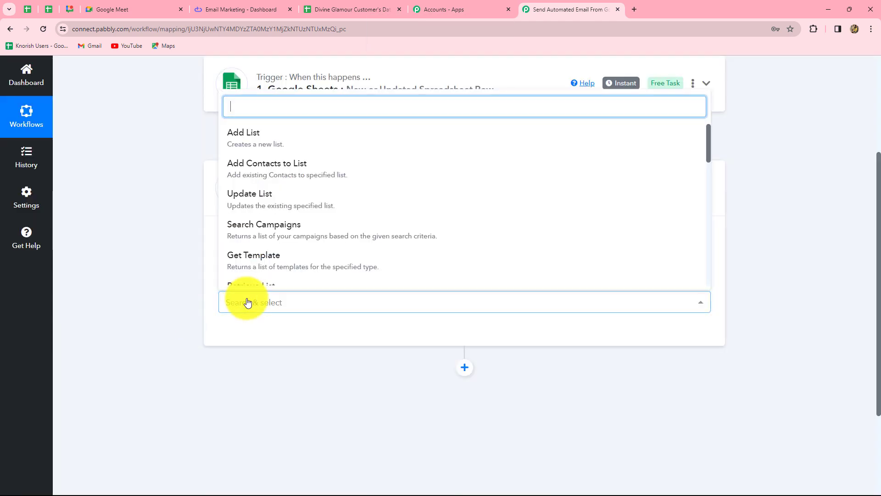
pyautogui.write('send')
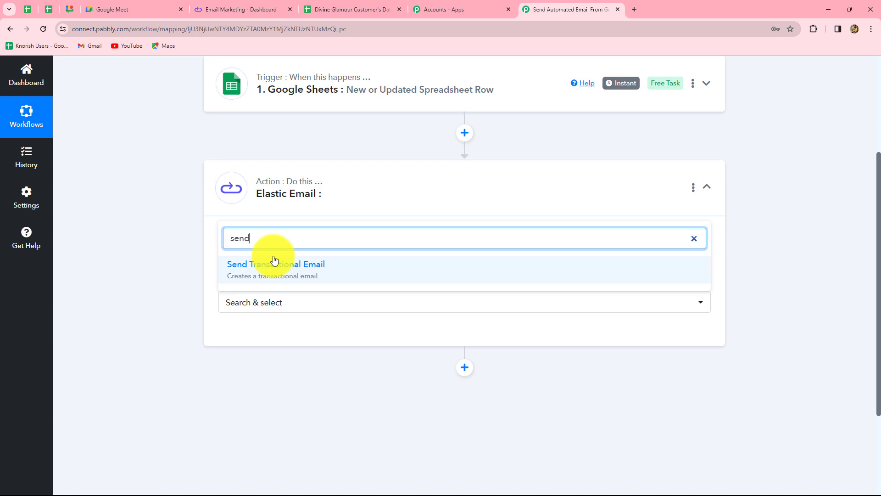
pyautogui.click(307, 274)
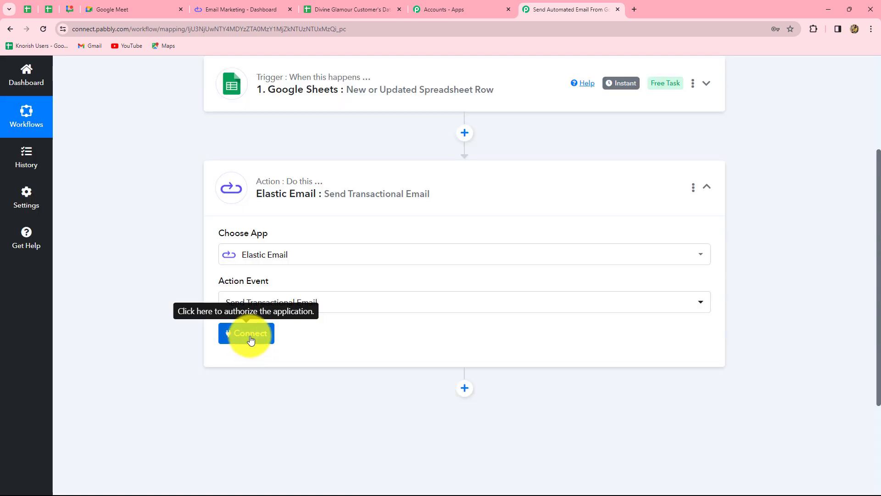
# Start connecting the Elastic Email account with the Add New Connection option, ready for its API key.
pyautogui.click(246, 332)
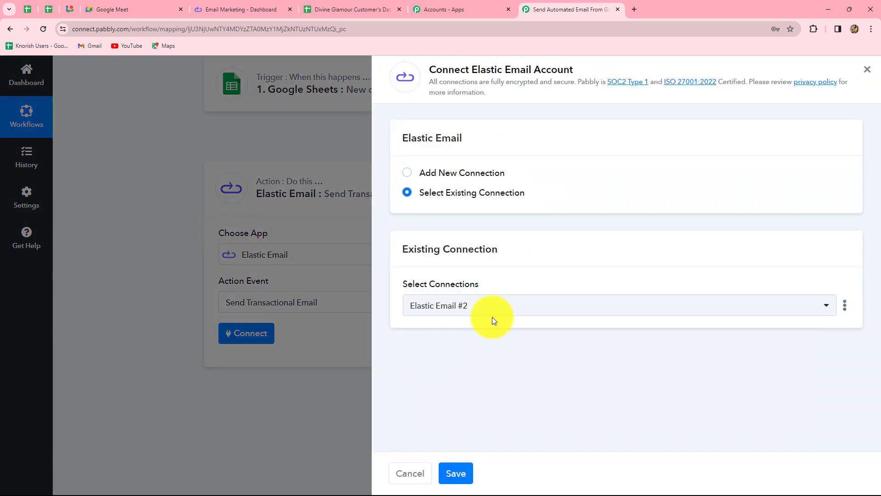
pyautogui.click(416, 173)
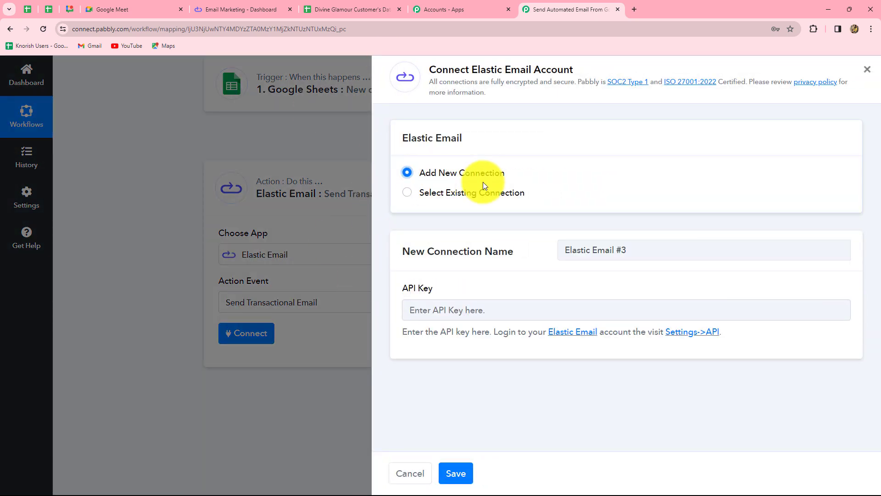
pyautogui.moveTo(430, 69); pyautogui.dragTo(582, 96)
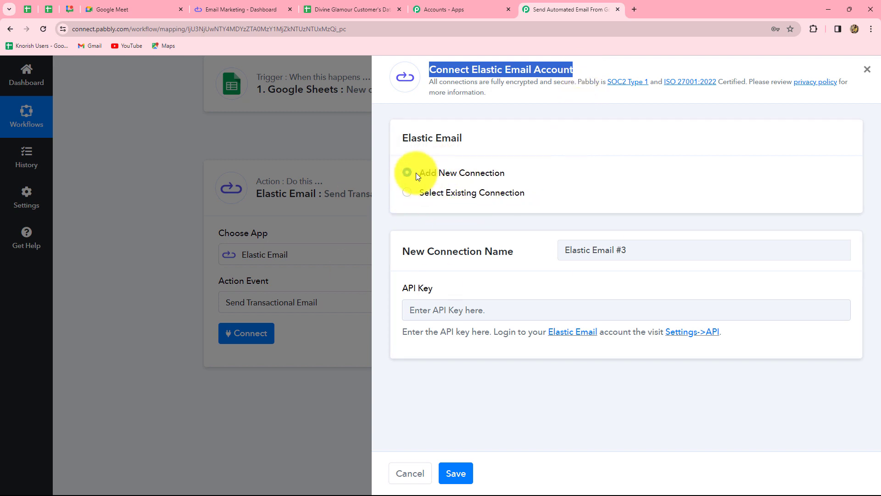
pyautogui.click(436, 309)
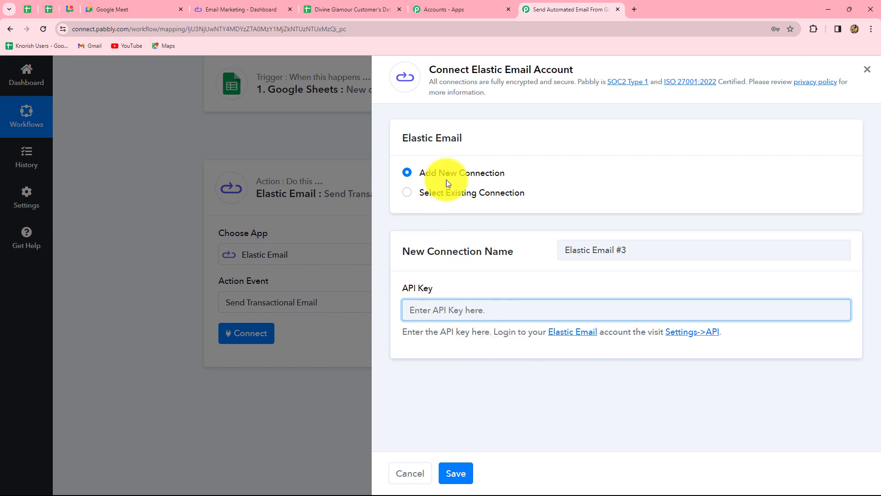
# Switch to Elastic Email and create a new API key named Email with Full access permissions.
pyautogui.click(236, 8)
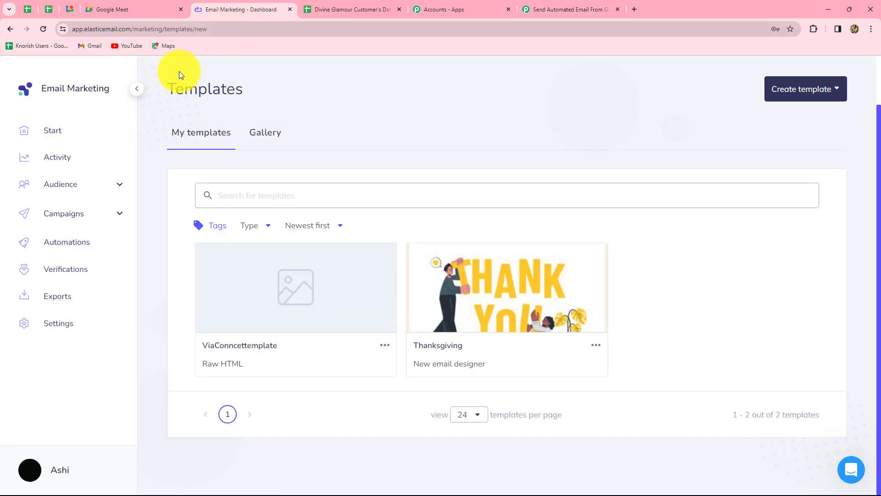
pyautogui.click(63, 327)
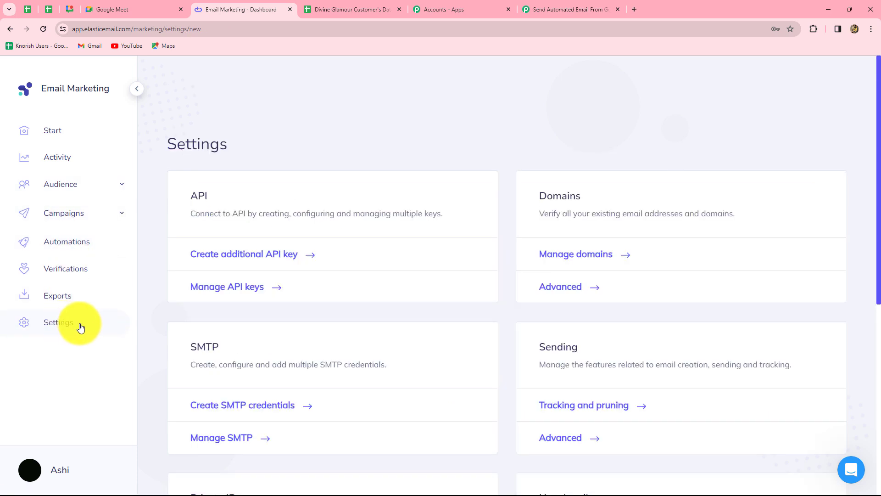
pyautogui.click(239, 286)
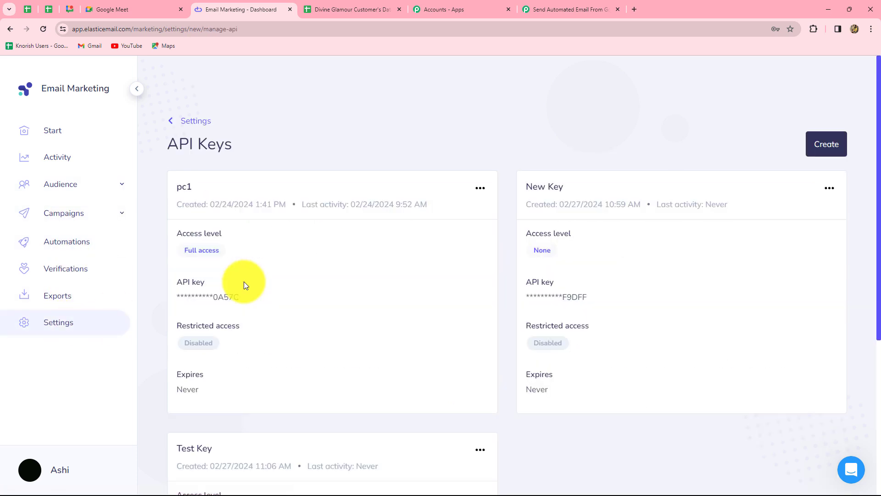
pyautogui.click(826, 145)
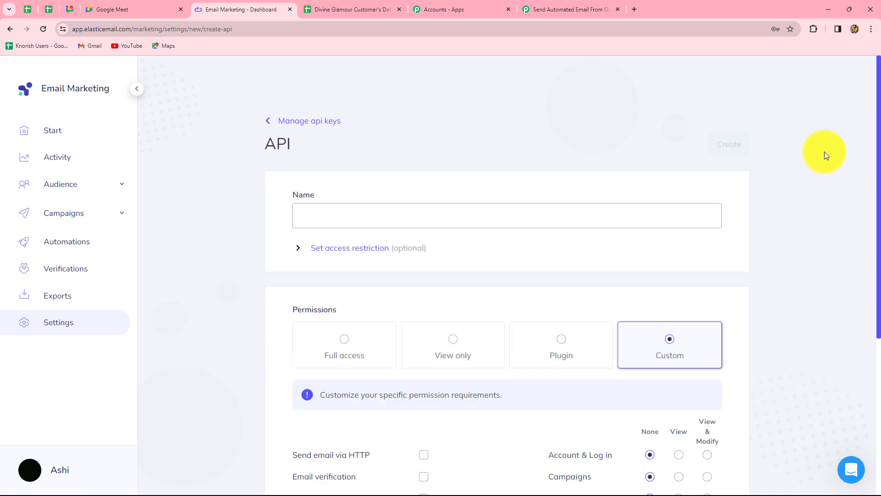
pyautogui.click(329, 217)
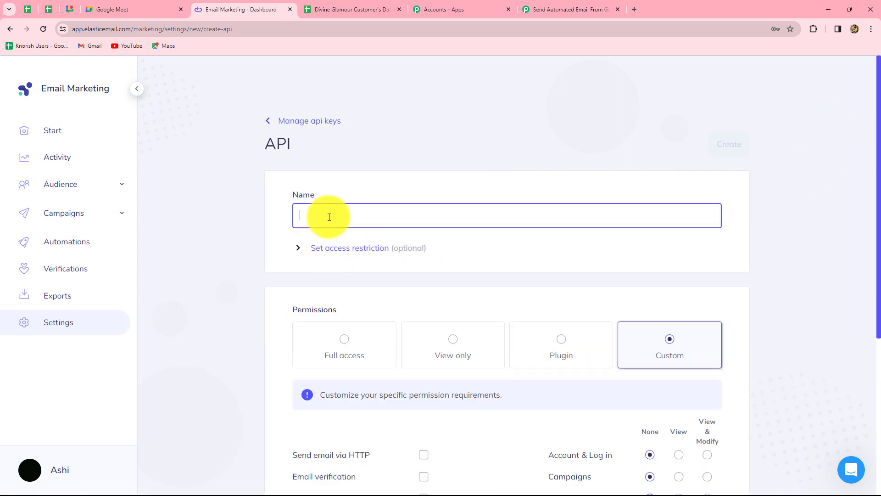
pyautogui.write('Email')
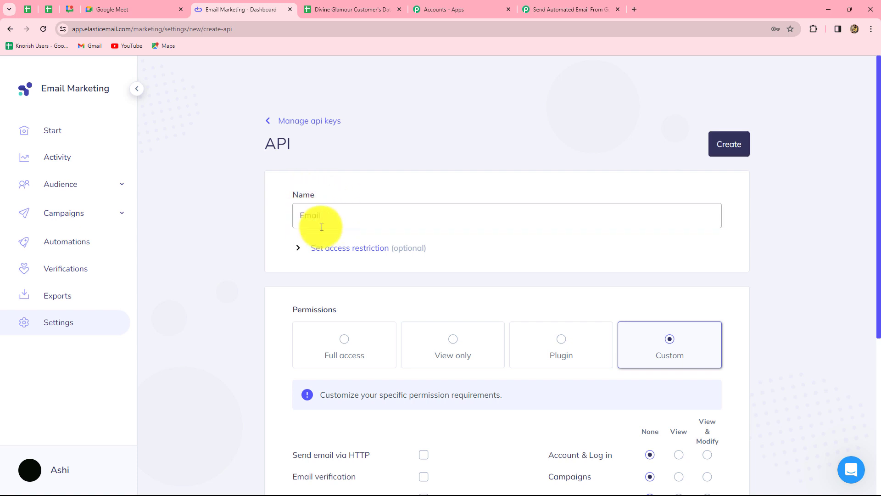
pyautogui.click(232, 192)
pyautogui.scroll(-4, 272, 317)
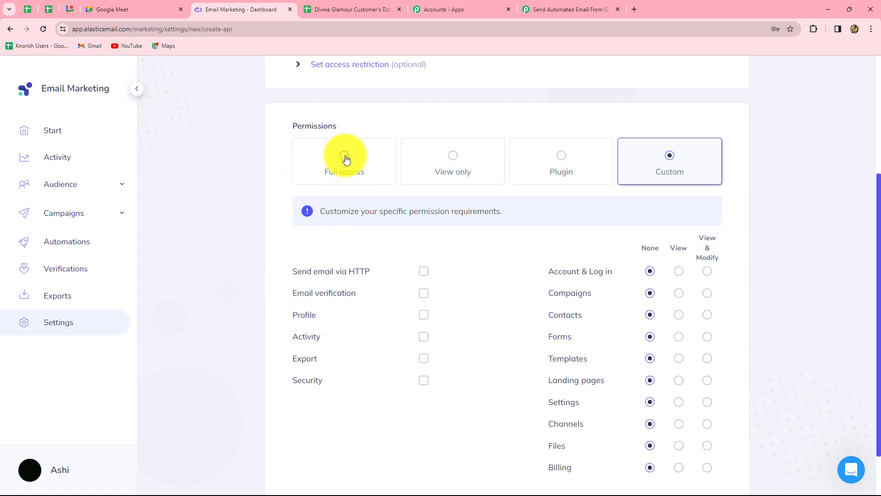
pyautogui.click(345, 157)
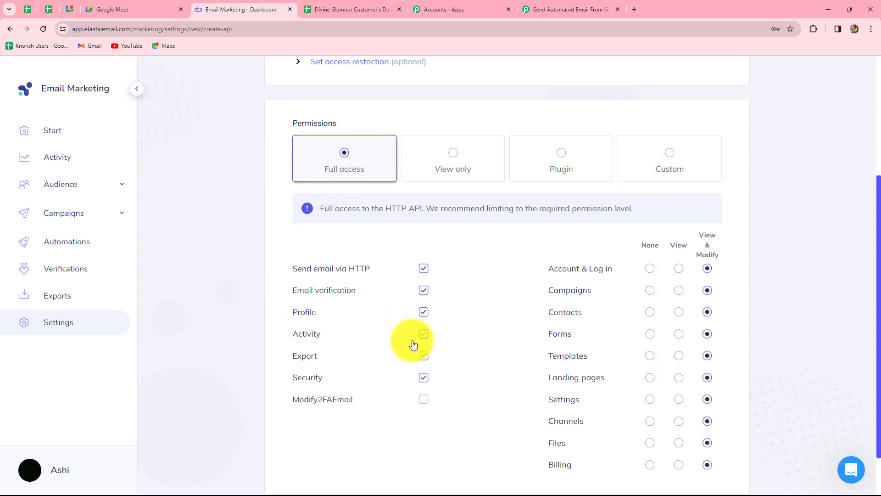
pyautogui.scroll(4, 411, 379)
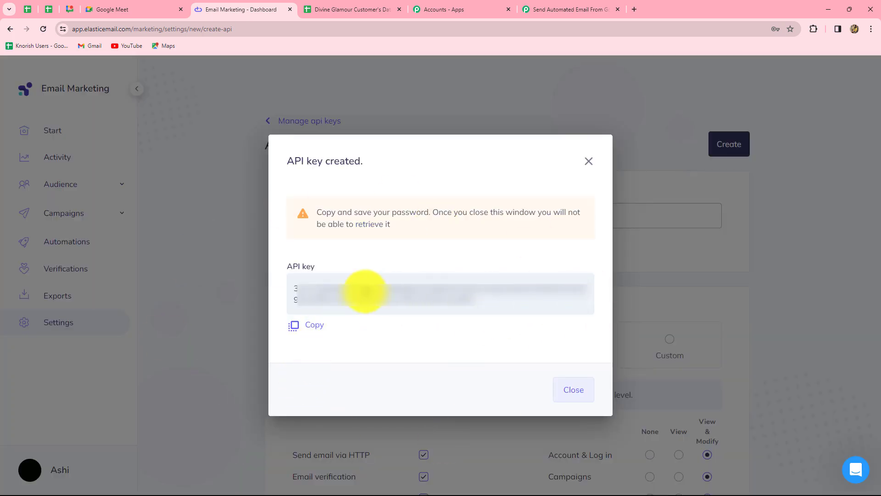
# Copy the new API key, paste it into the API Key field of the Pabbly Connect connection and save it.
pyautogui.click(305, 323)
pyautogui.click(569, 9)
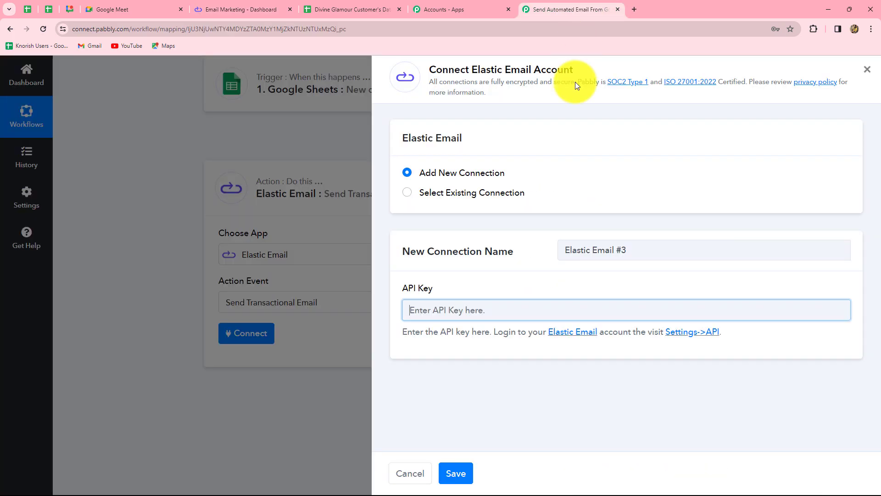
pyautogui.hotkey('ctrl', 'v')
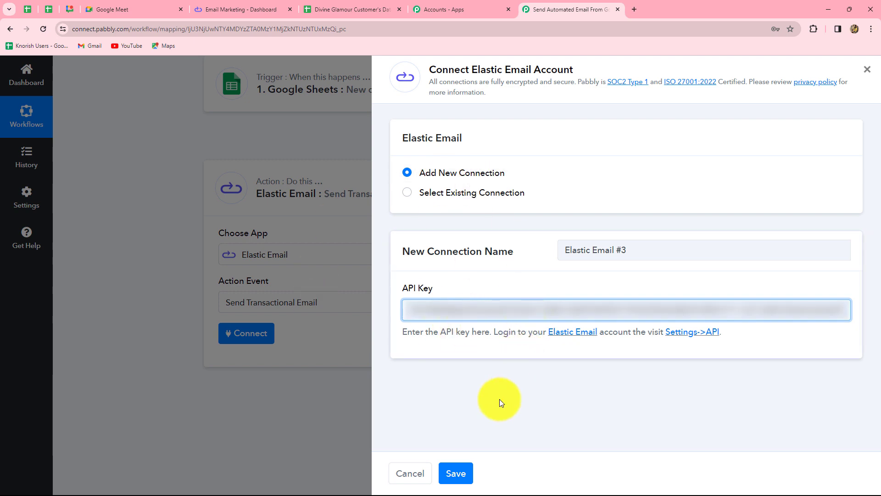
pyautogui.click(454, 477)
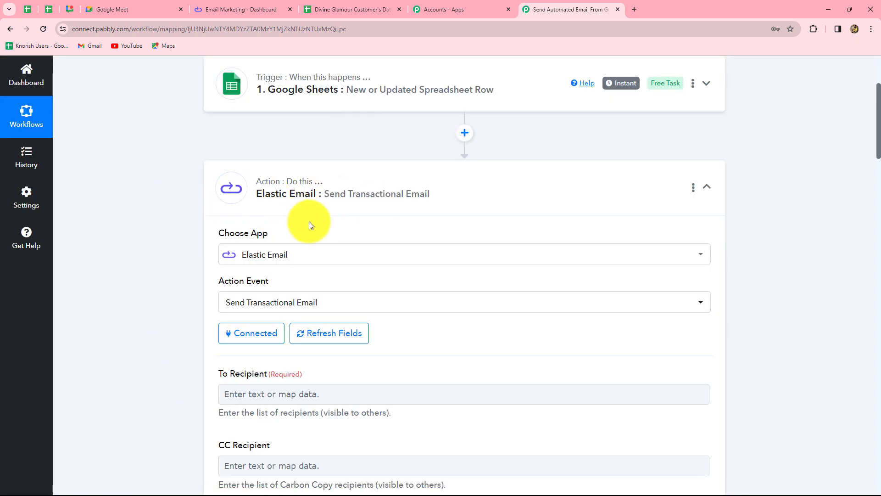
# Look over the setup options on Elastic Email's start page, including Create template, and return to the Pabbly Connect workflow.
pyautogui.scroll(-5, 309, 221)
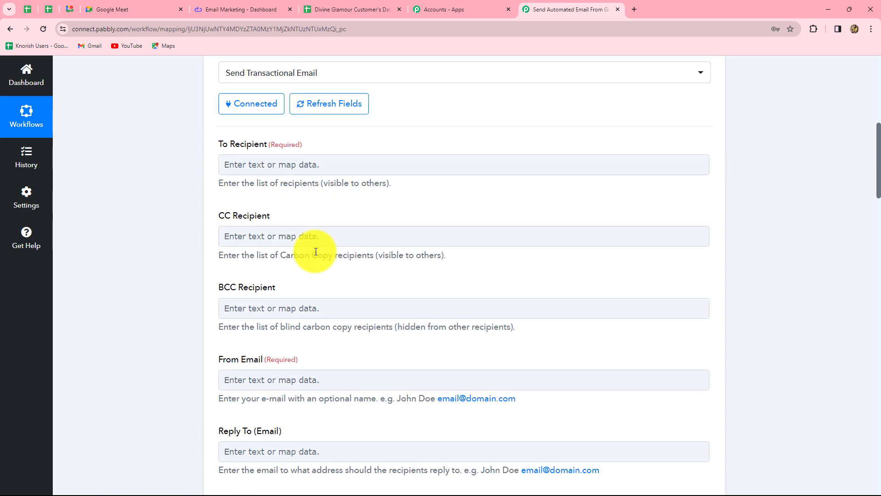
pyautogui.click(237, 10)
pyautogui.click(59, 132)
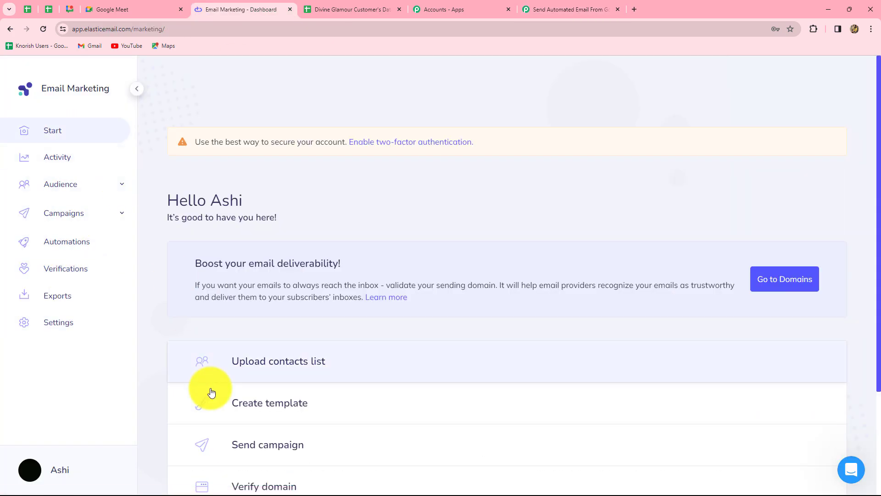
pyautogui.scroll(-3, 210, 393)
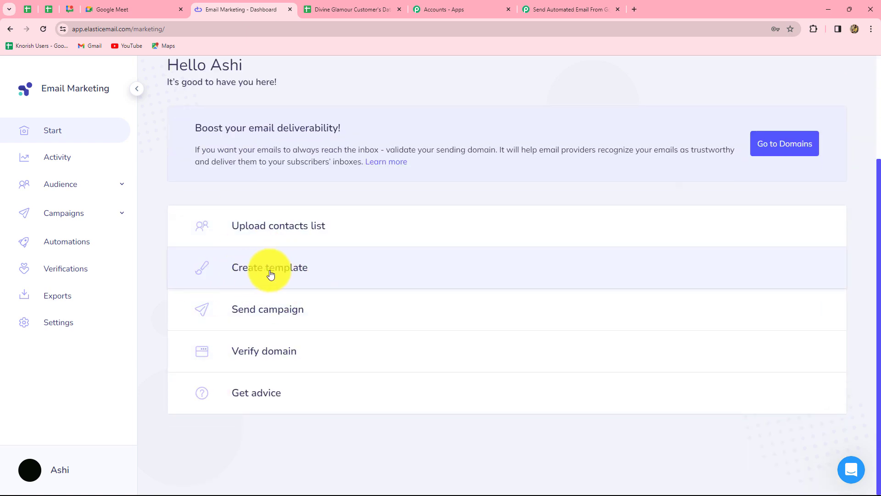
pyautogui.click(569, 9)
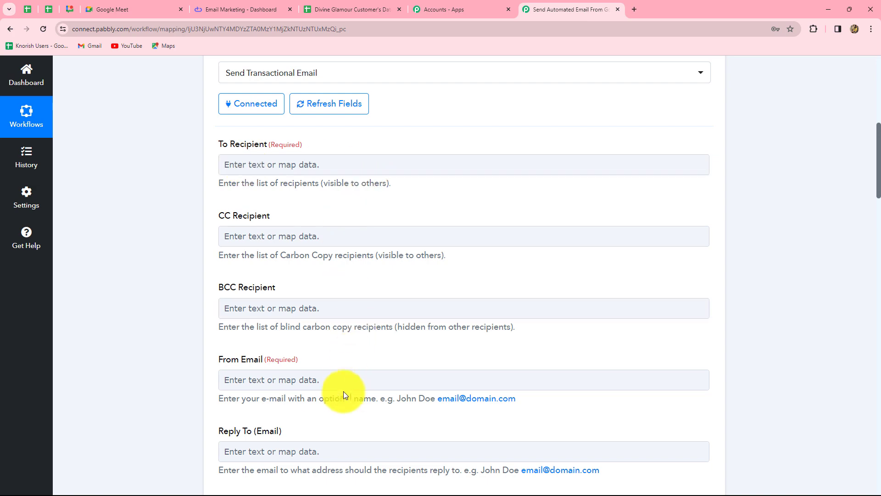
# Map the To Recipient field to the Email value from the Google Sheets trigger step.
pyautogui.scroll(-5, 343, 392)
pyautogui.scroll(6, 343, 393)
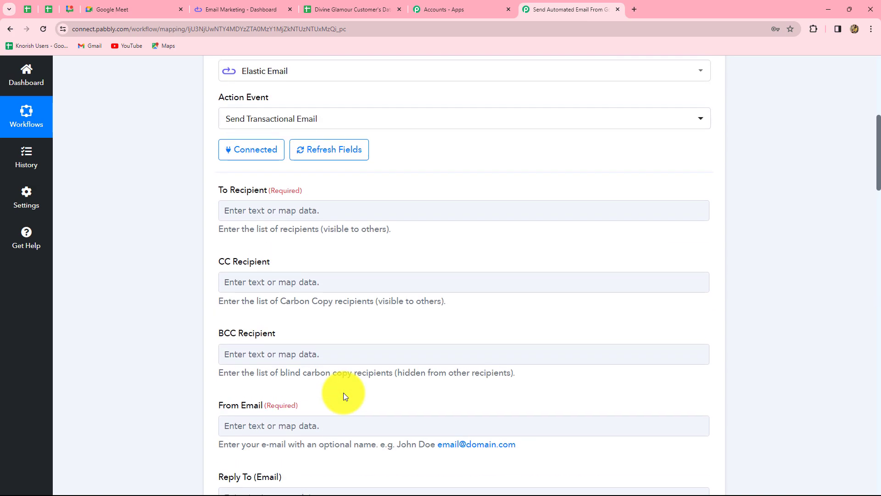
pyautogui.scroll(-1, 275, 193)
pyautogui.click(236, 167)
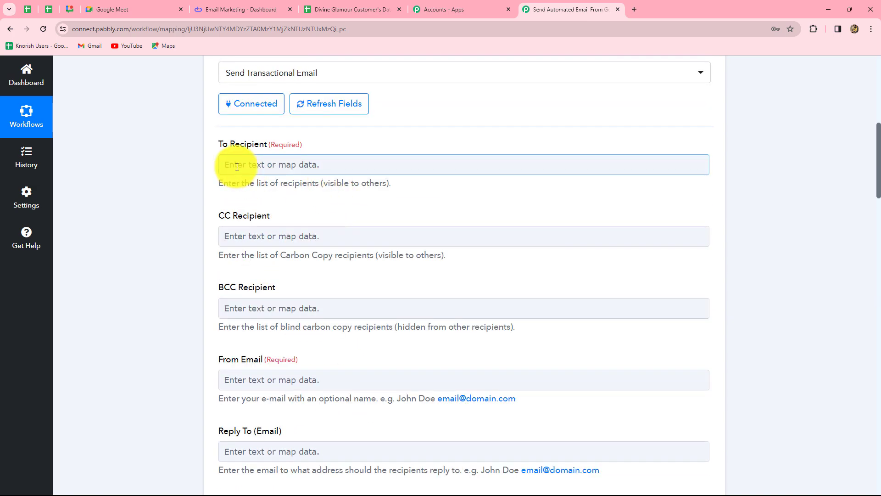
pyautogui.click(346, 165)
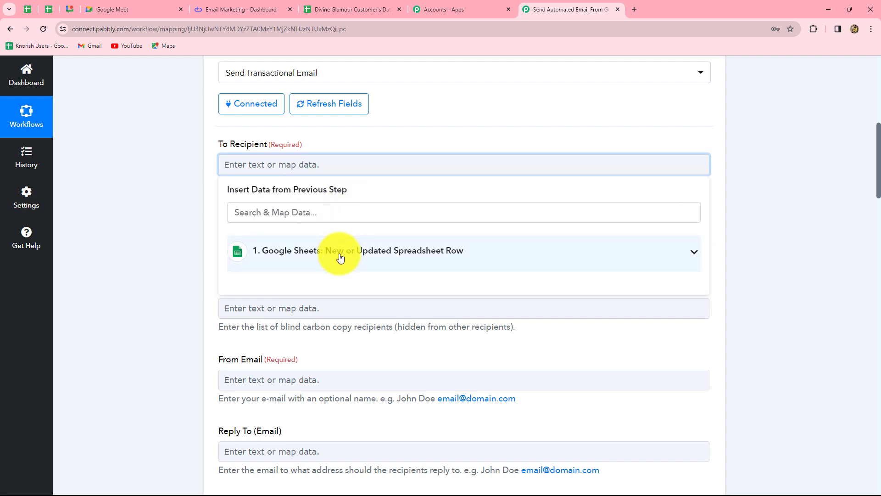
pyautogui.click(340, 254)
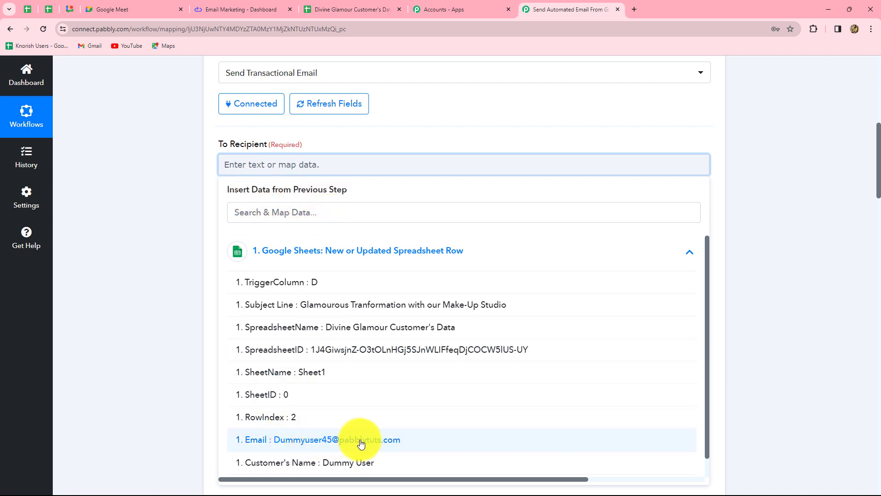
pyautogui.click(378, 444)
pyautogui.click(826, 330)
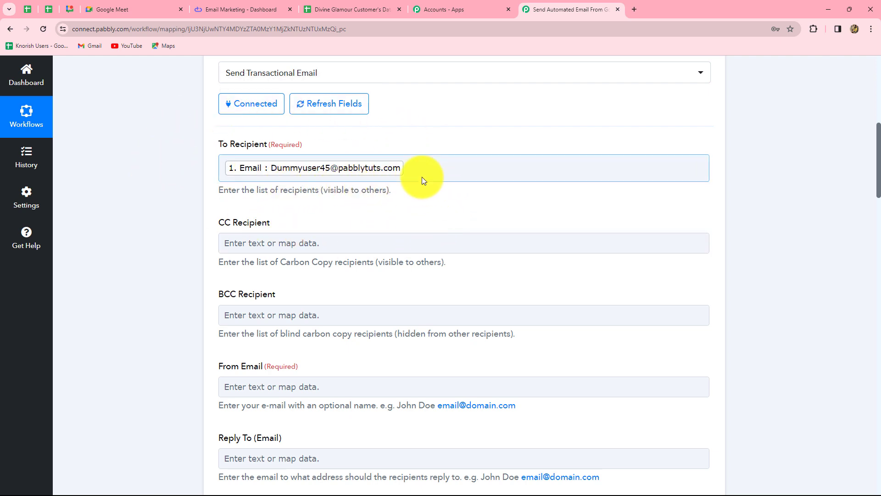
# Review the remaining Send Transactional Email fields, from CC Recipient and From Email down to Template Name and Content.
pyautogui.scroll(-3, 426, 213)
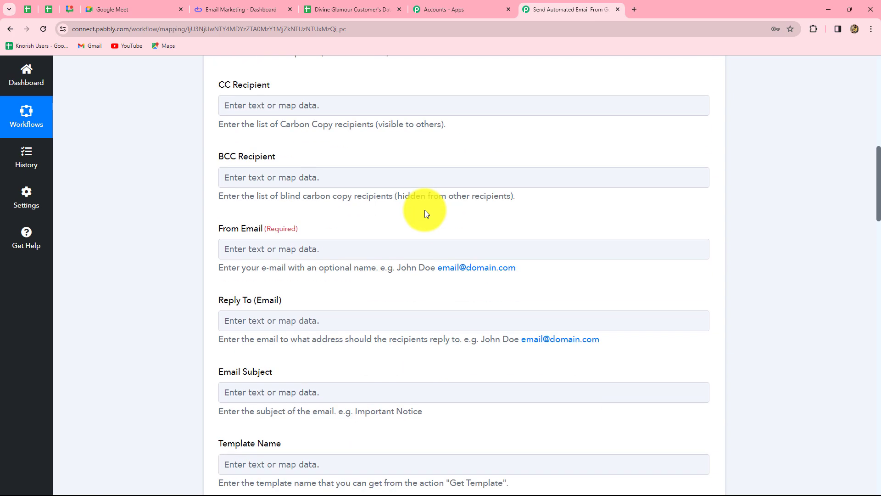
pyautogui.scroll(2, 426, 210)
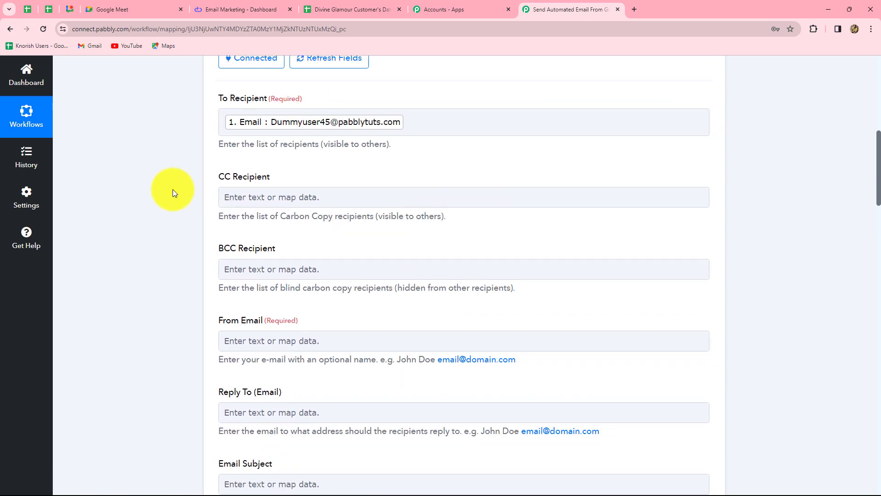
pyautogui.scroll(-4, 417, 261)
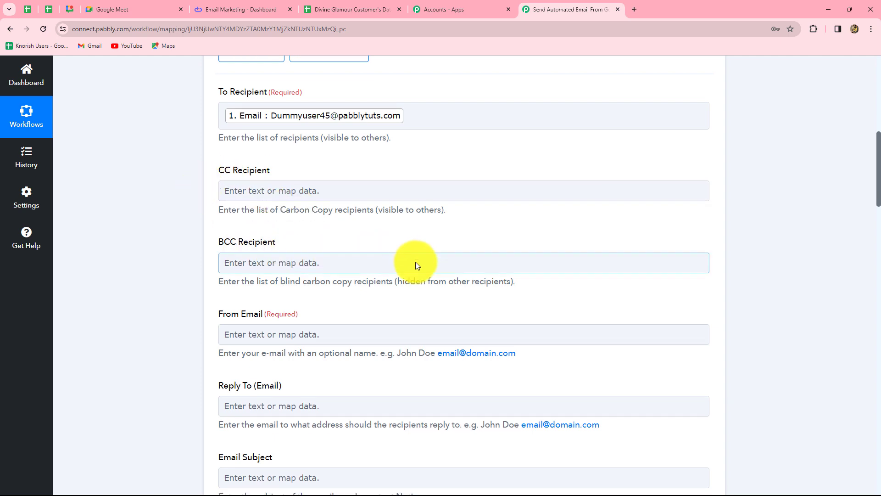
pyautogui.scroll(-2, 390, 211)
pyautogui.scroll(2, 366, 176)
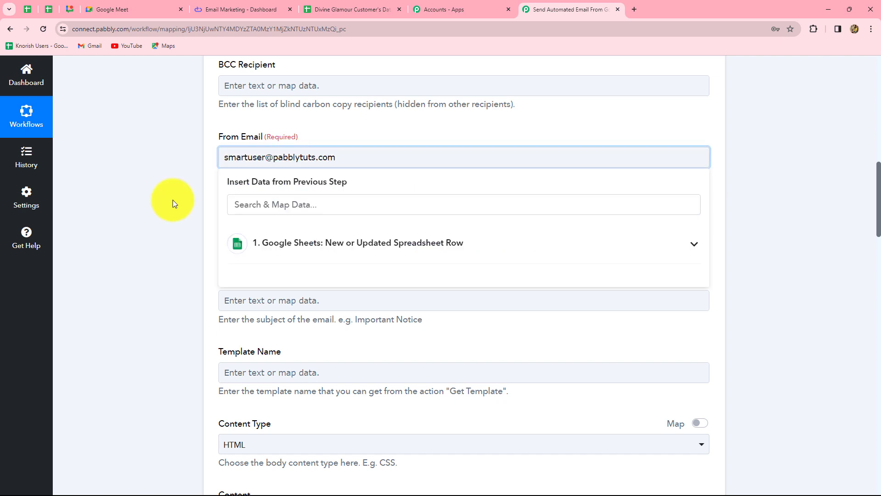
pyautogui.click(172, 200)
pyautogui.scroll(-4, 172, 200)
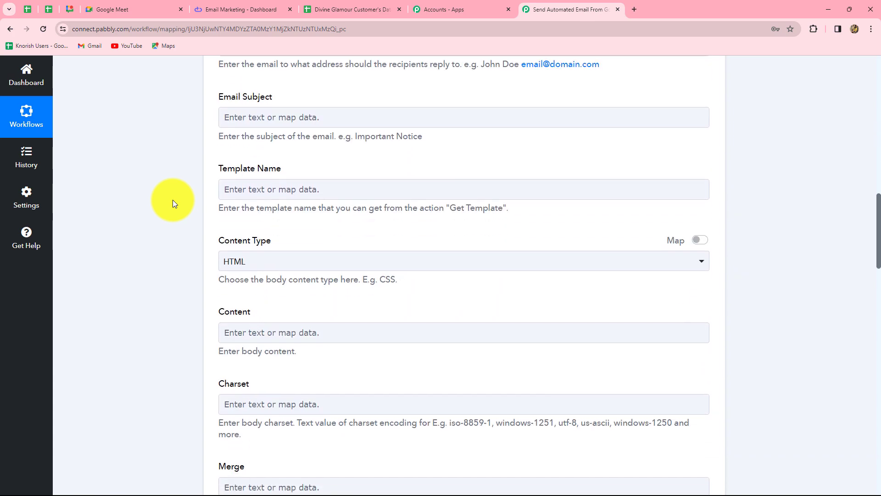
pyautogui.scroll(2, 173, 200)
# Map the Email Subject field to the Subject Line value from the Google Sheets trigger step.
pyautogui.scroll(-2, 173, 200)
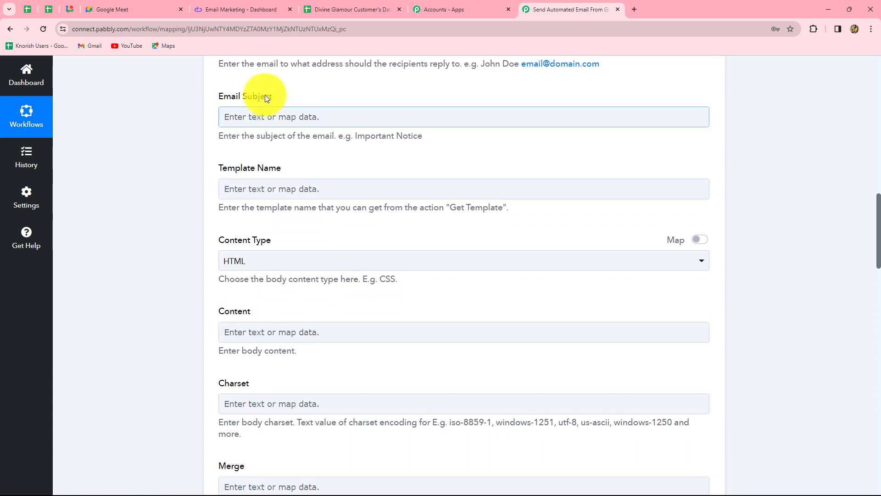
pyautogui.click(335, 120)
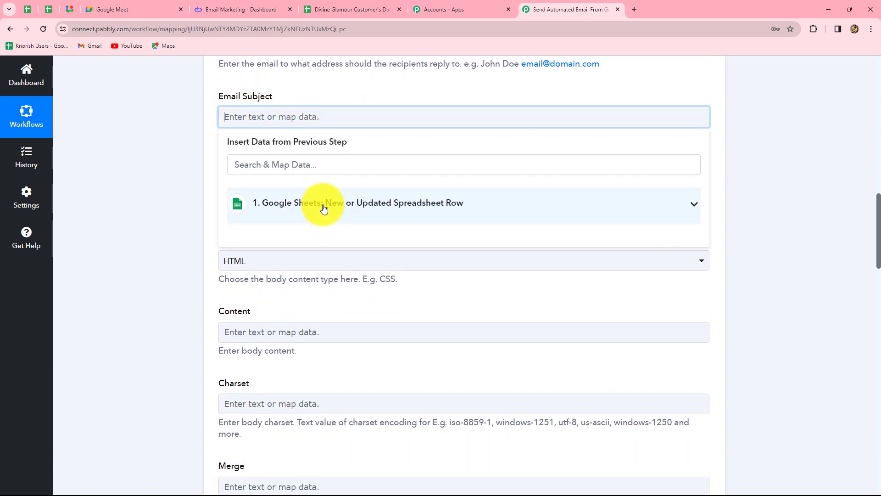
pyautogui.click(323, 209)
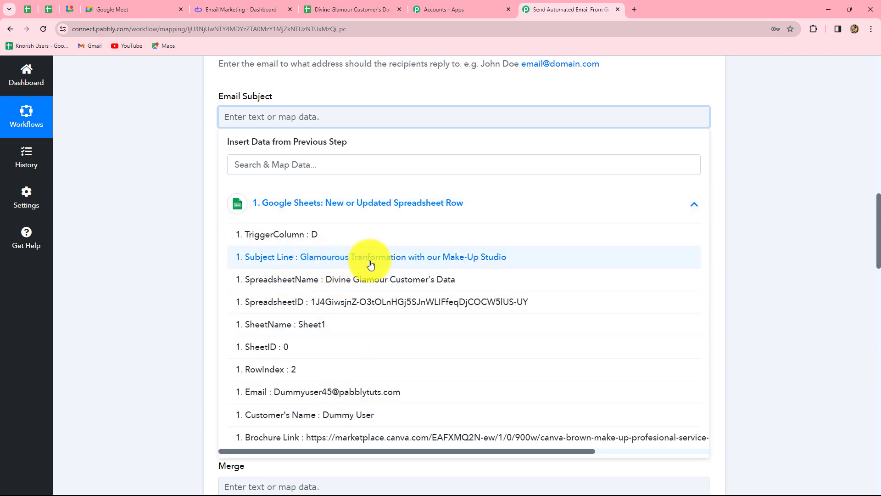
pyautogui.click(466, 258)
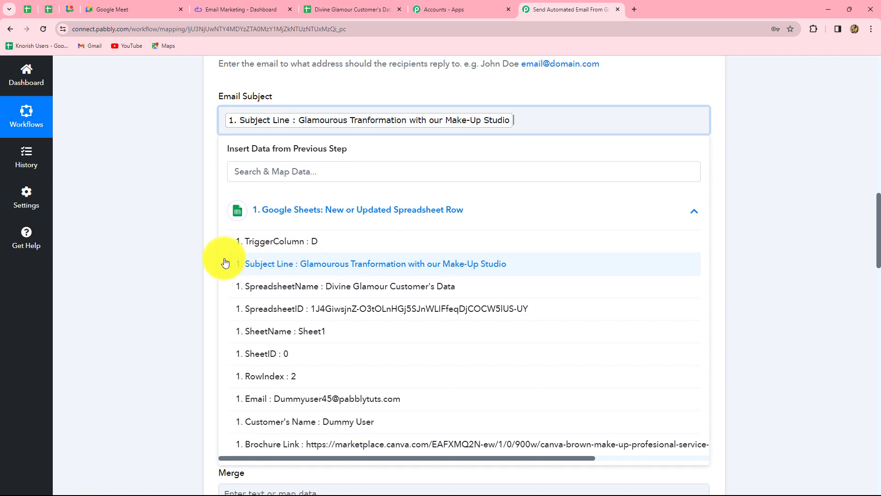
pyautogui.click(157, 258)
# Set the Content Type of the Send Transactional Email action to PlainText.
pyautogui.scroll(-1, 157, 258)
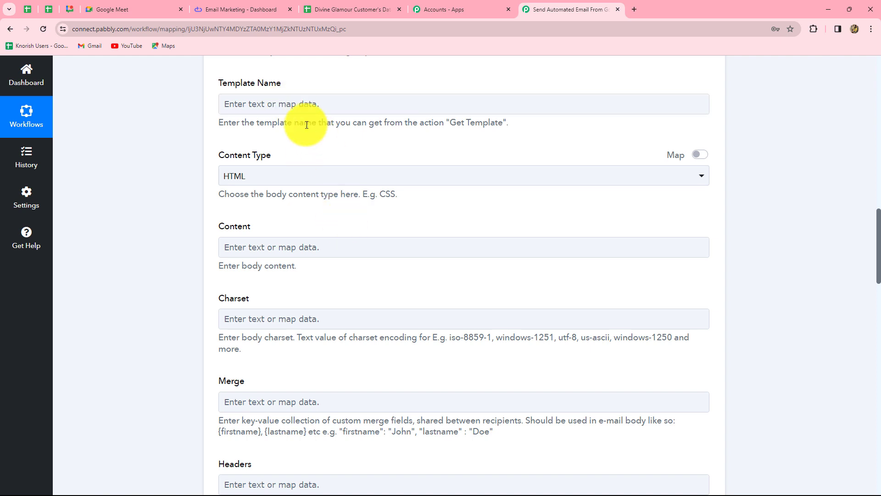
pyautogui.scroll(-2, 413, 195)
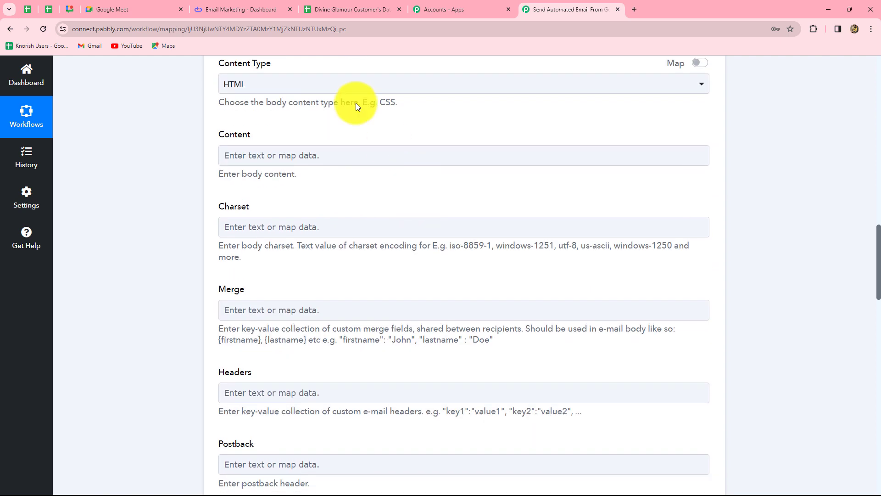
pyautogui.click(270, 85)
pyautogui.click(258, 158)
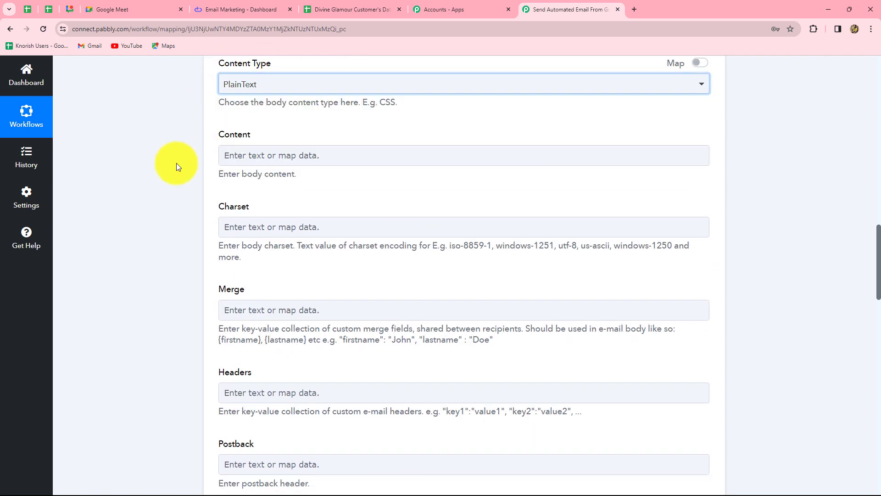
# Start the email Content with the greeting "Dear," followed by the Customer's Name value mapped from the Google Sheets trigger step.
pyautogui.scroll(-1, 337, 177)
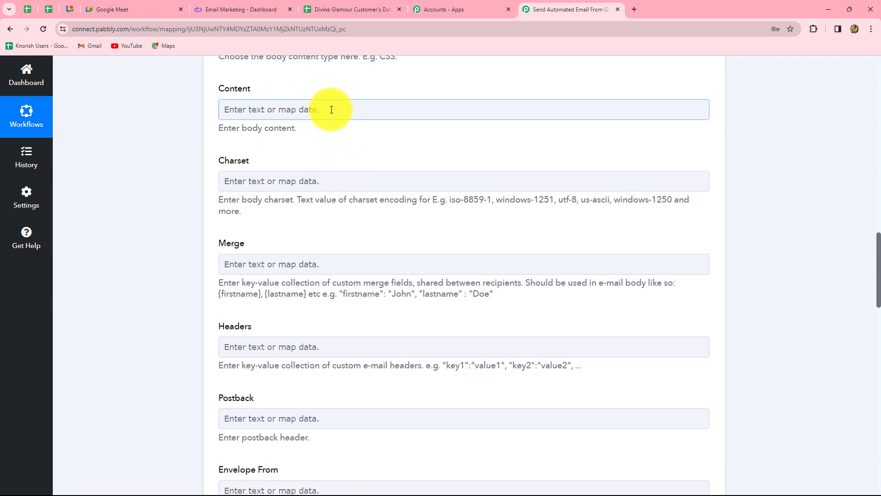
pyautogui.click(331, 110)
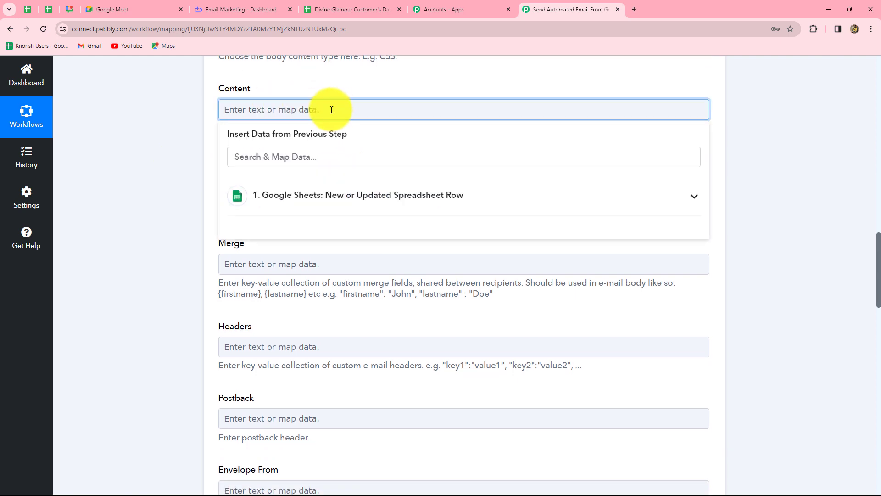
pyautogui.press('capslock')
pyautogui.write('Dear')
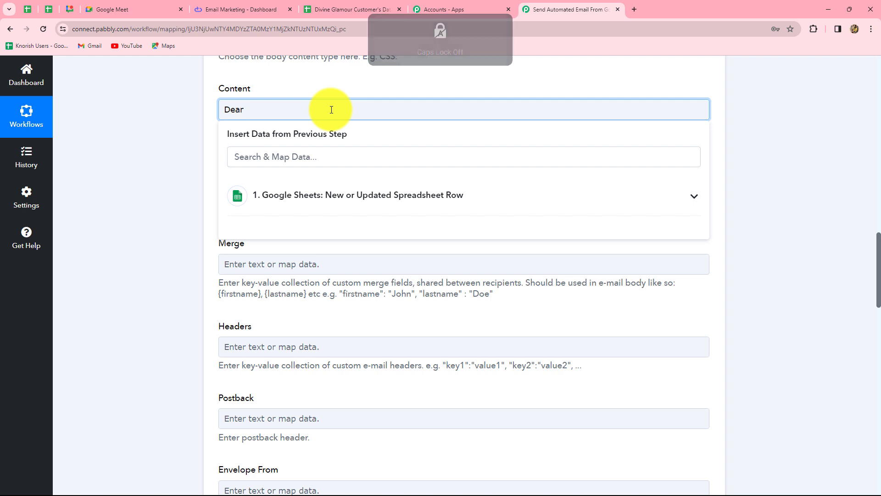
pyautogui.write(',')
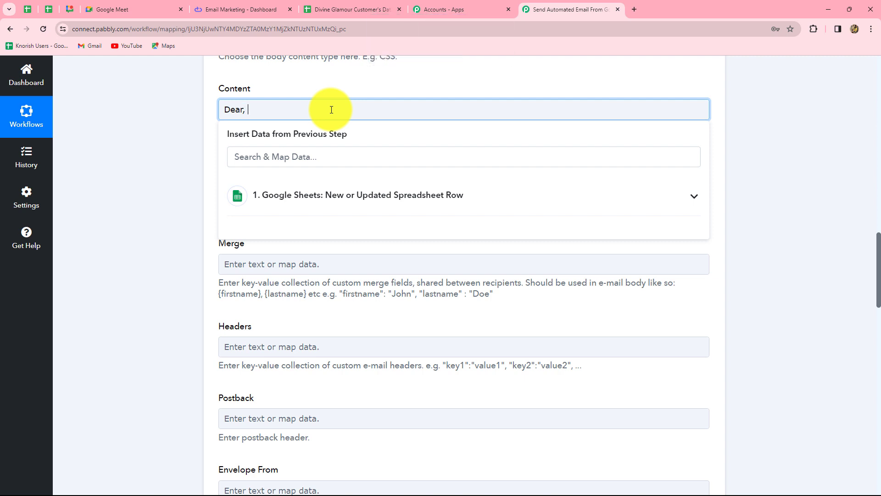
pyautogui.click(331, 199)
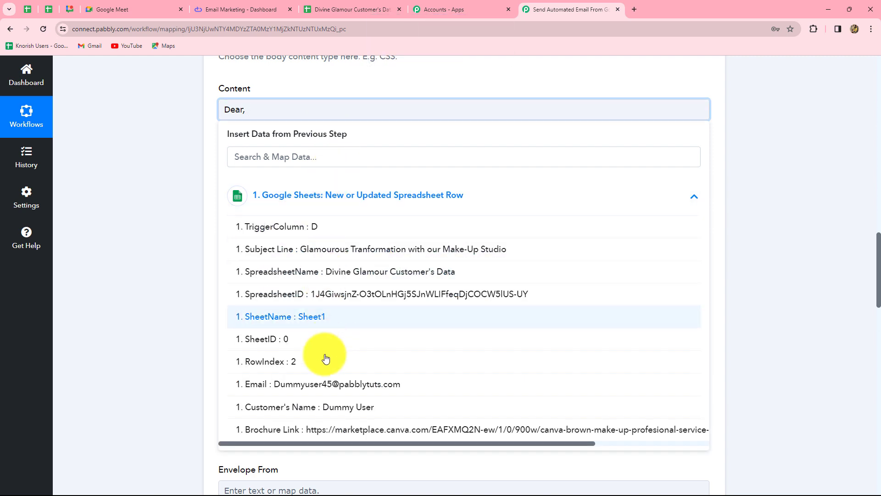
pyautogui.click(334, 411)
pyautogui.click(195, 342)
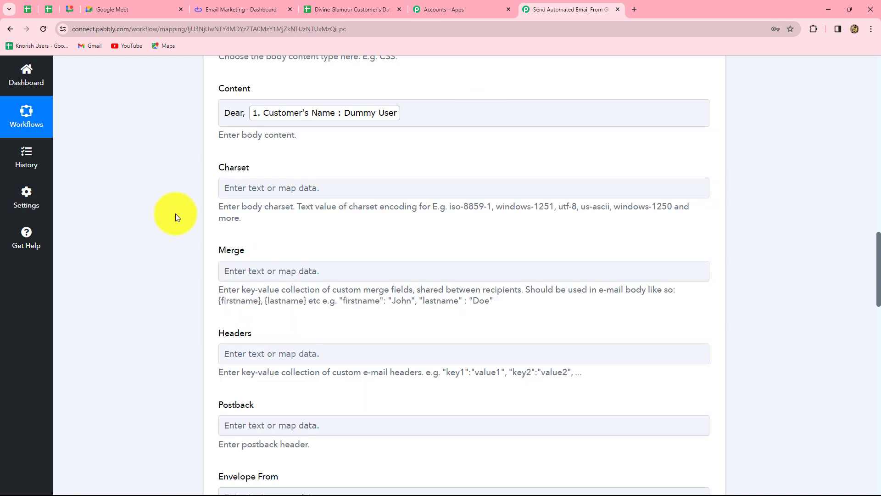
# Paste the makeup-services discount message below the greeting, including the Divine Glamour Make-Up Studio sign-off and the "Brochure Link:" label.
pyautogui.click(410, 116)
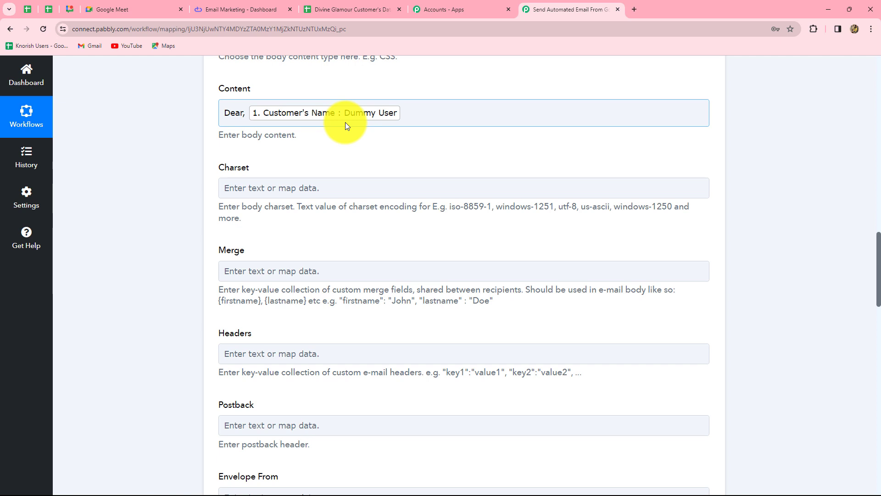
pyautogui.click(404, 120)
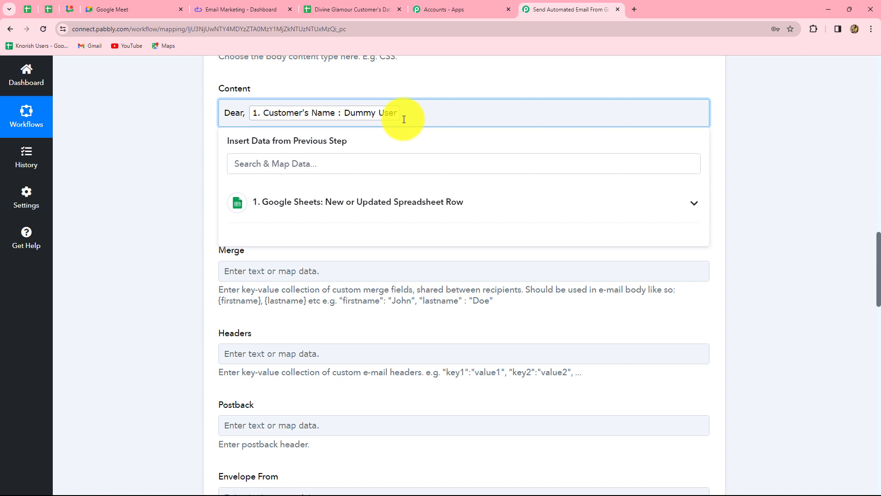
pyautogui.press('Return')
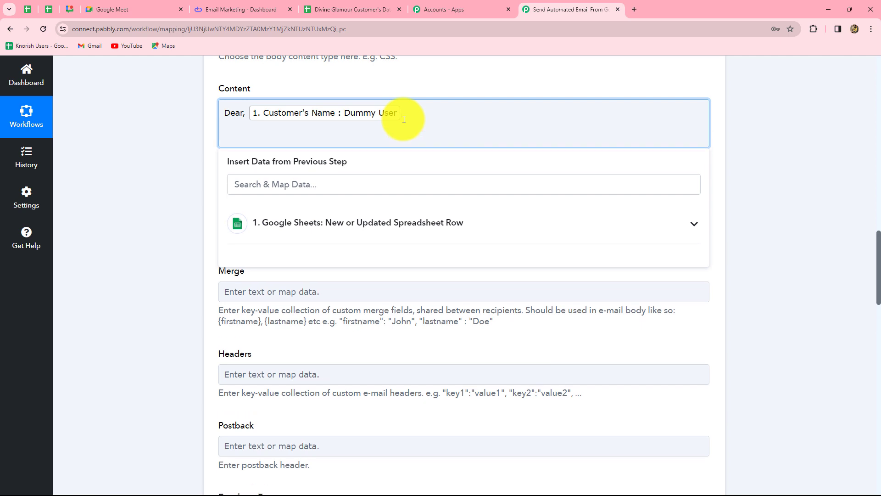
pyautogui.hotkey('ctrl', 'v')
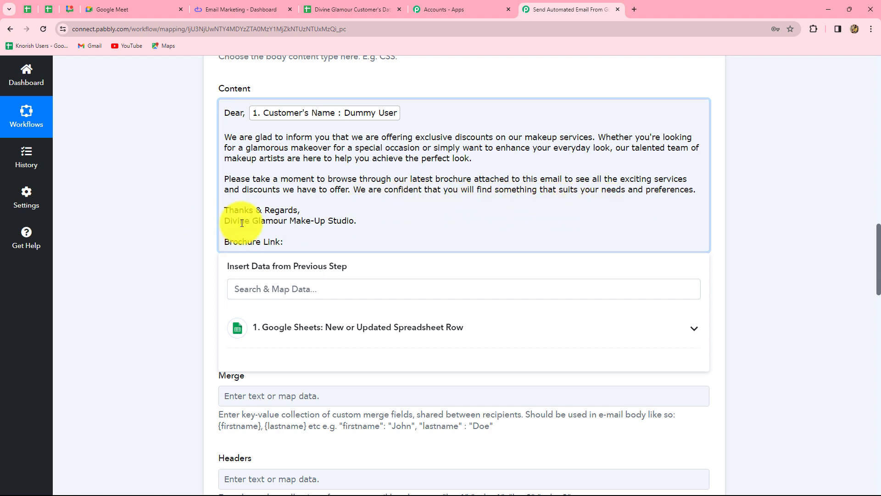
# Map the Brochure Link value from the Google Sheets trigger step after the "Brochure Link:" label in the Content.
pyautogui.click(302, 241)
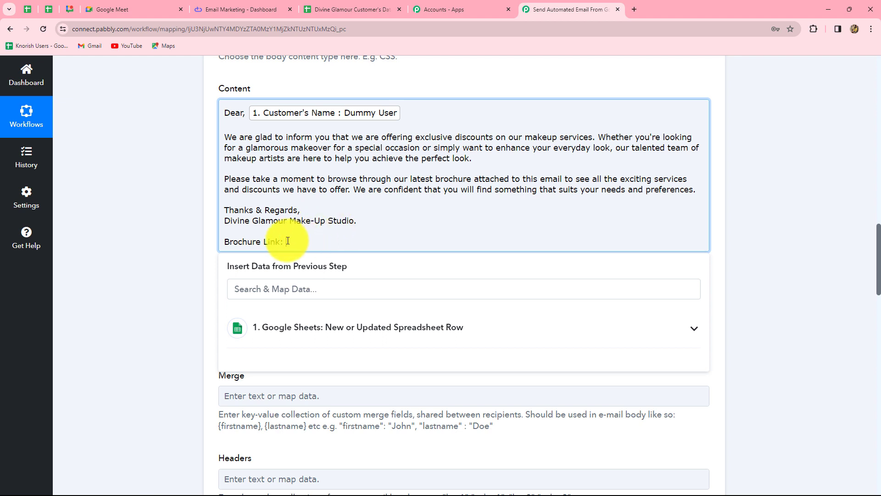
pyautogui.click(350, 338)
pyautogui.scroll(-2, 353, 415)
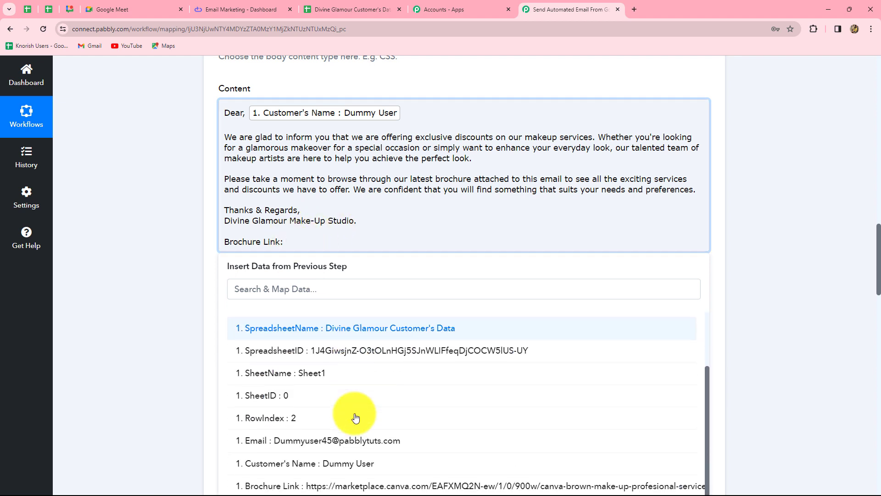
pyautogui.click(354, 477)
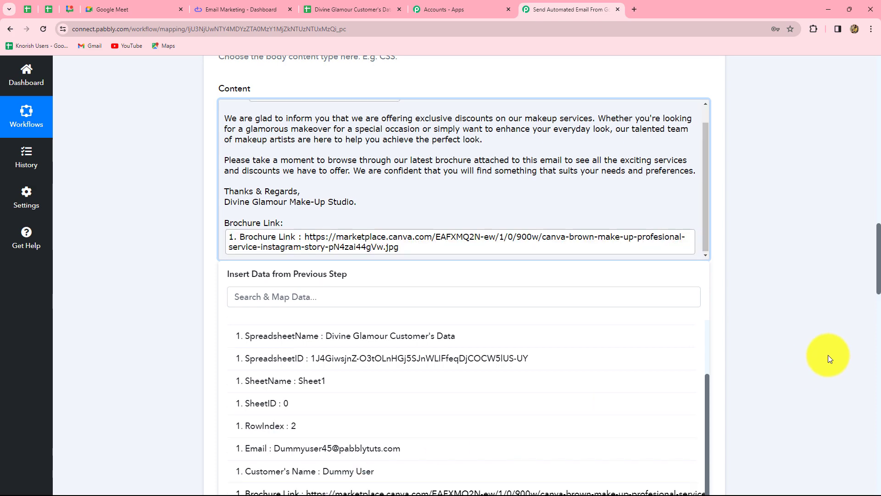
pyautogui.click(828, 355)
# Leave the remaining optional fields empty, then save the Elastic Email action and send a test request.
pyautogui.scroll(-4, 416, 327)
pyautogui.scroll(-6, 416, 327)
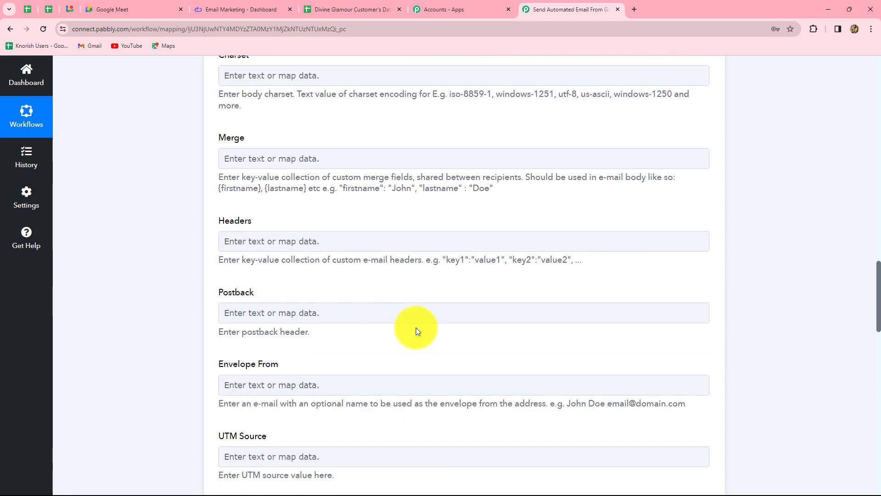
pyautogui.scroll(-11, 415, 326)
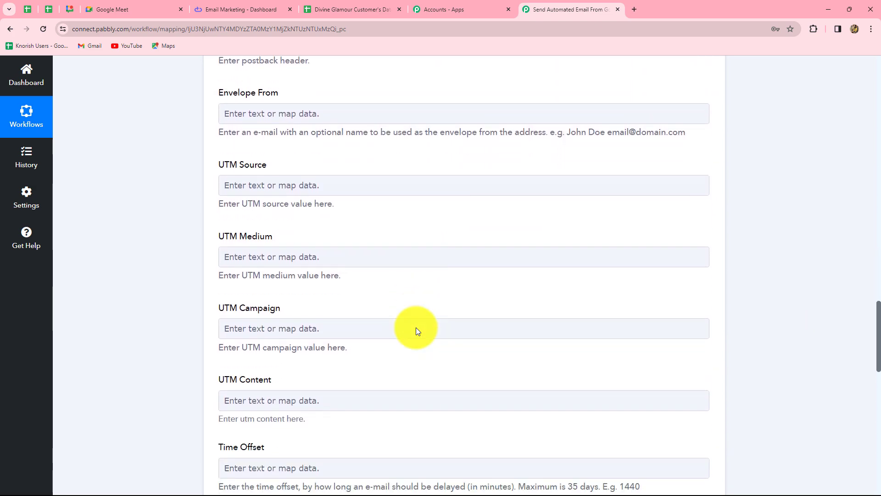
pyautogui.scroll(-4, 415, 327)
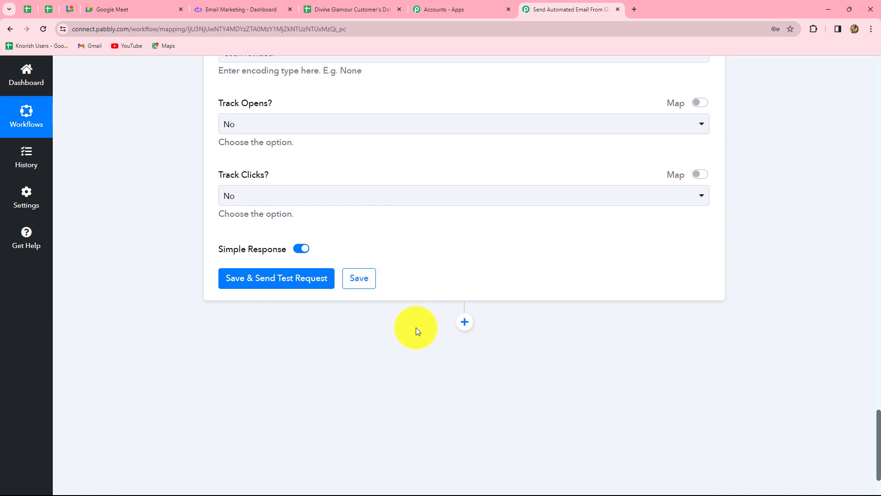
pyautogui.click(293, 285)
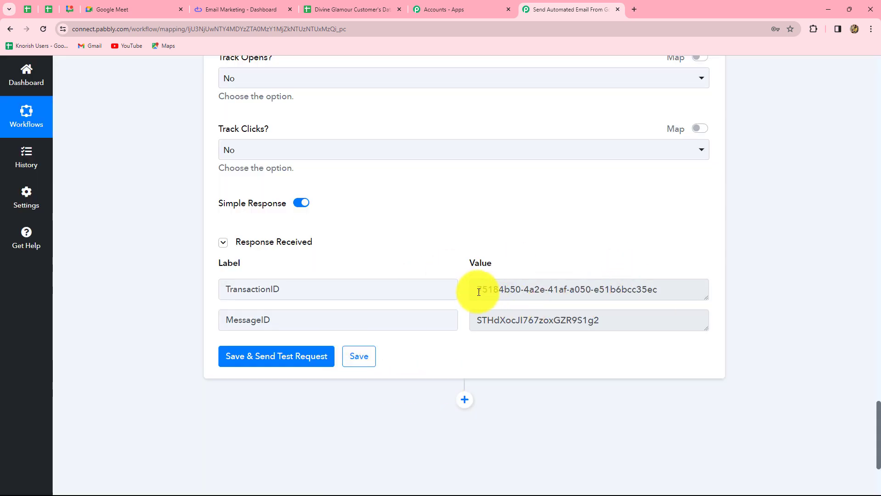
# Check the TransactionID and MessageID in the response and the delivered test email in Gmail, then return to the workflow.
pyautogui.moveTo(479, 292); pyautogui.dragTo(680, 290)
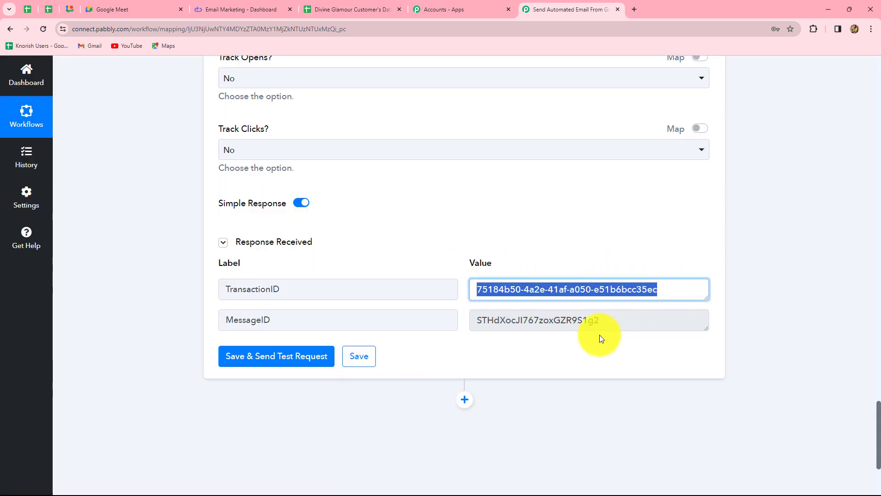
pyautogui.moveTo(479, 321); pyautogui.dragTo(601, 321)
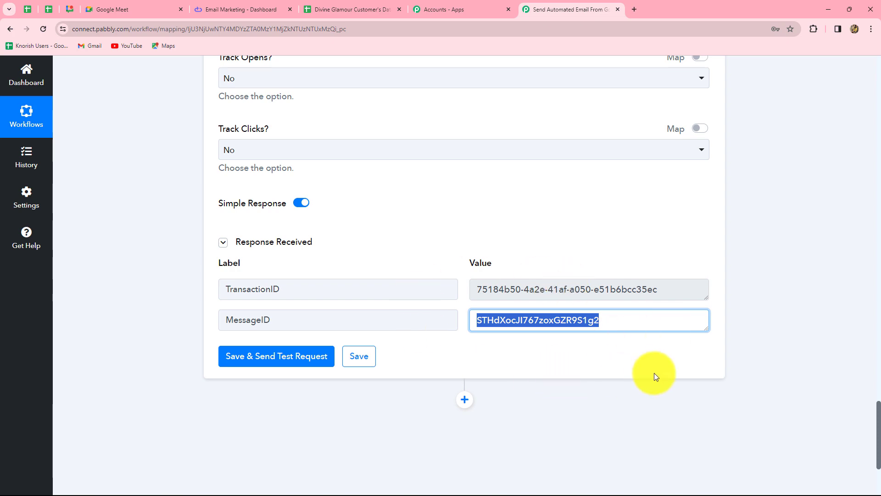
pyautogui.scroll(10, 654, 372)
pyautogui.scroll(9, 654, 373)
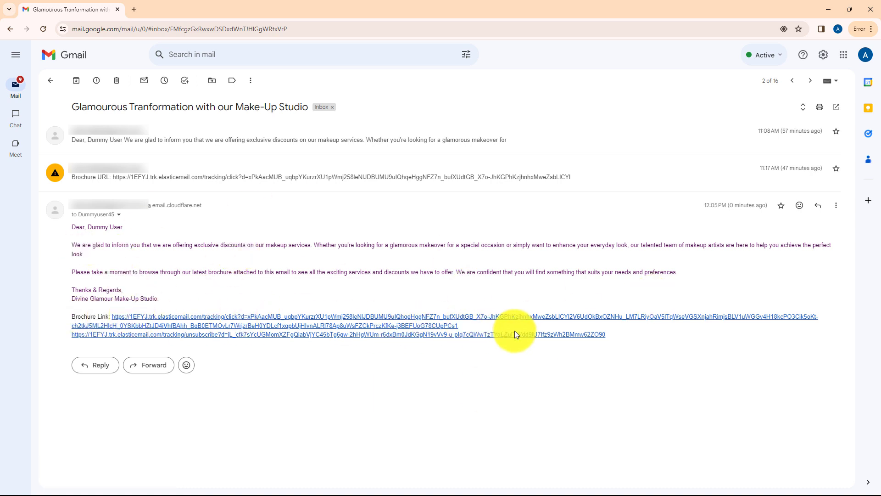
pyautogui.click(827, 9)
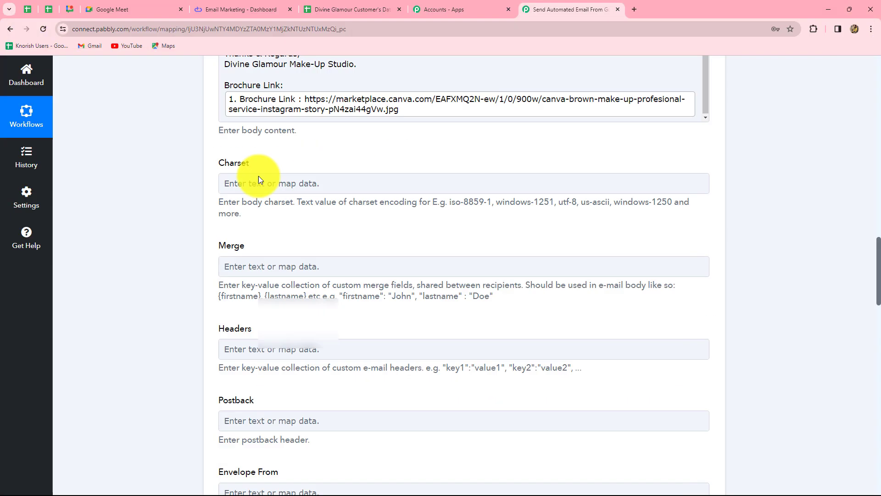
# Collapse the Elastic Email action step, then glance at the customer spreadsheet and return to the workflow.
pyautogui.scroll(15, 774, 279)
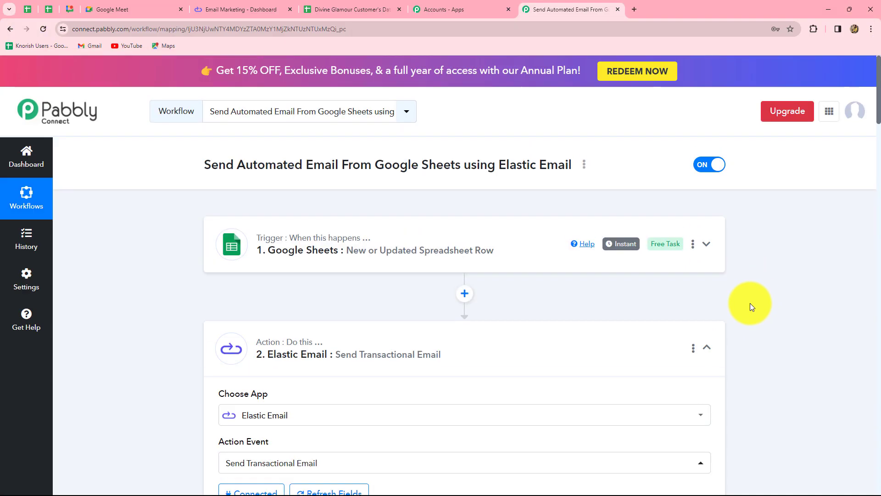
pyautogui.click(706, 347)
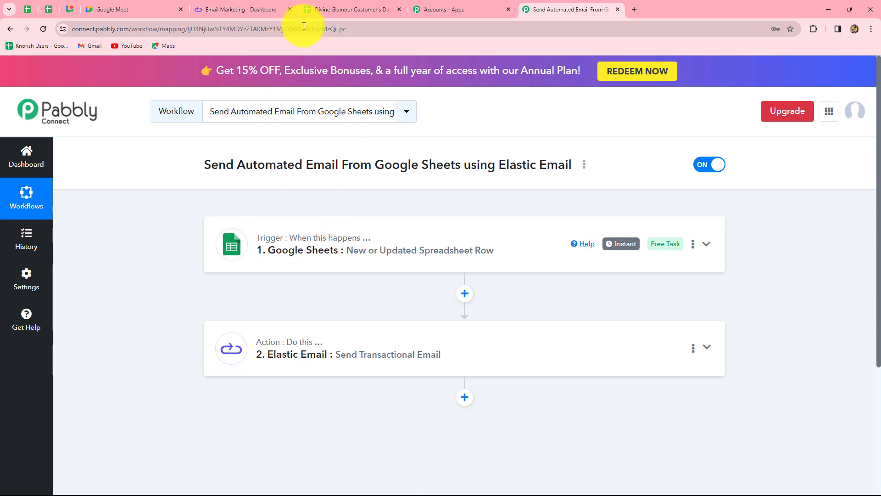
pyautogui.click(336, 4)
pyautogui.click(535, 10)
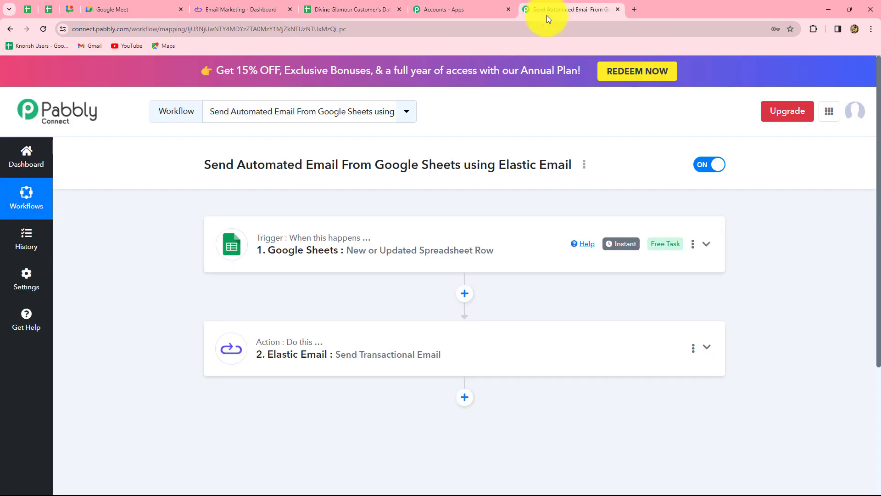